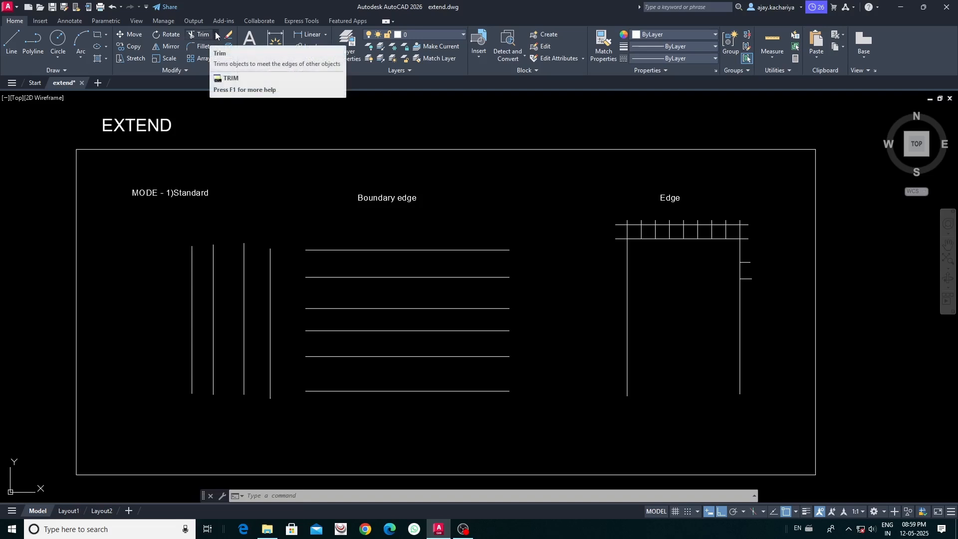
Extend the near end of the second horizontal line from the top to the closest vertical line.
click(216, 34)
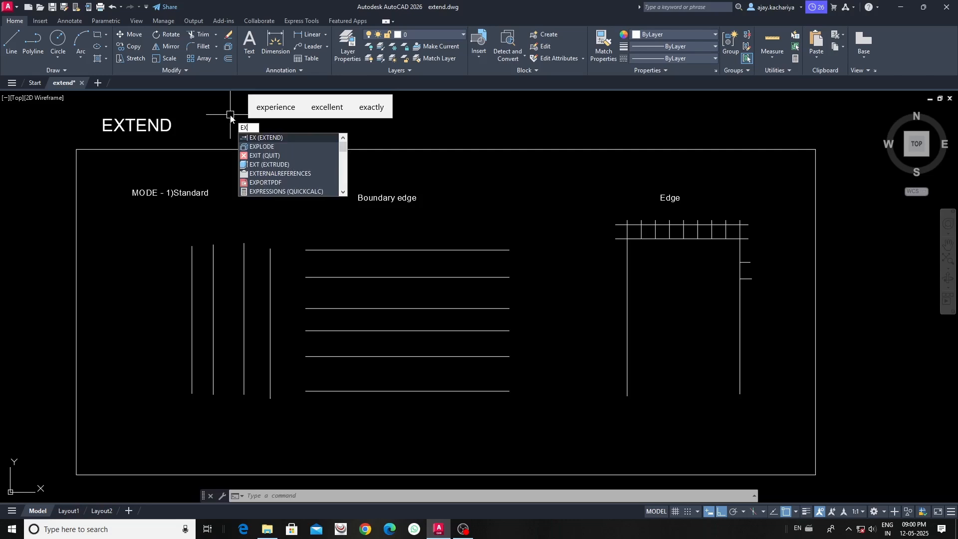
key(Return)
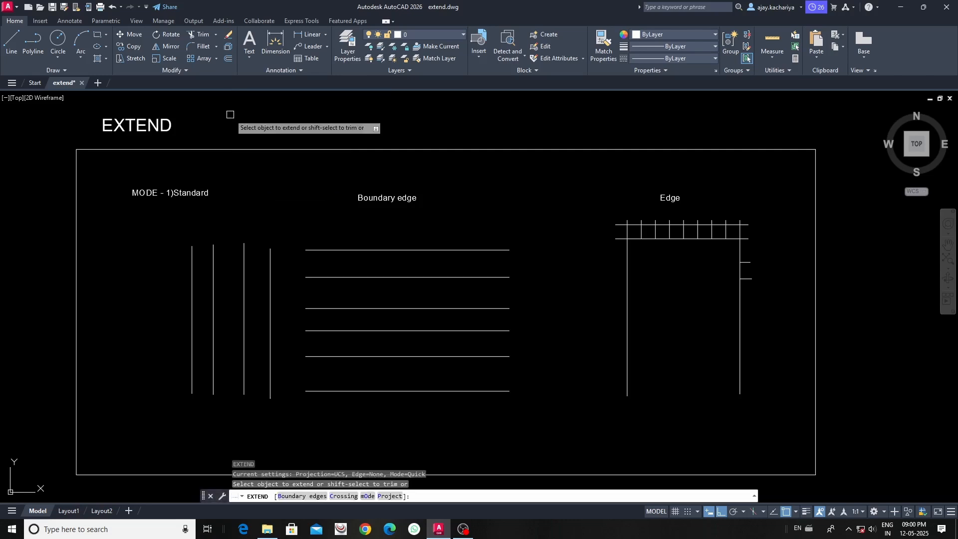
click(231, 114)
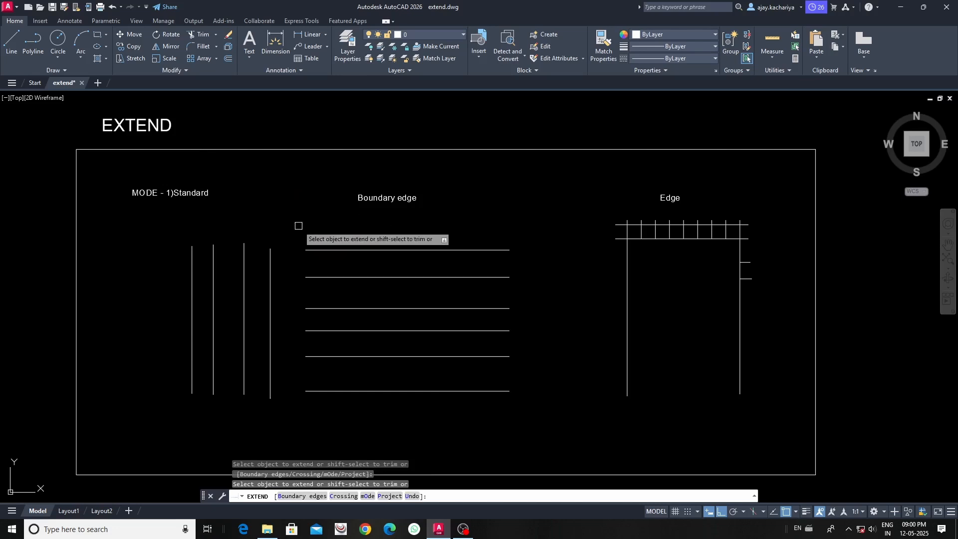
middle_drag(297, 224, 303, 191)
scroll(290, 252, up, 2)
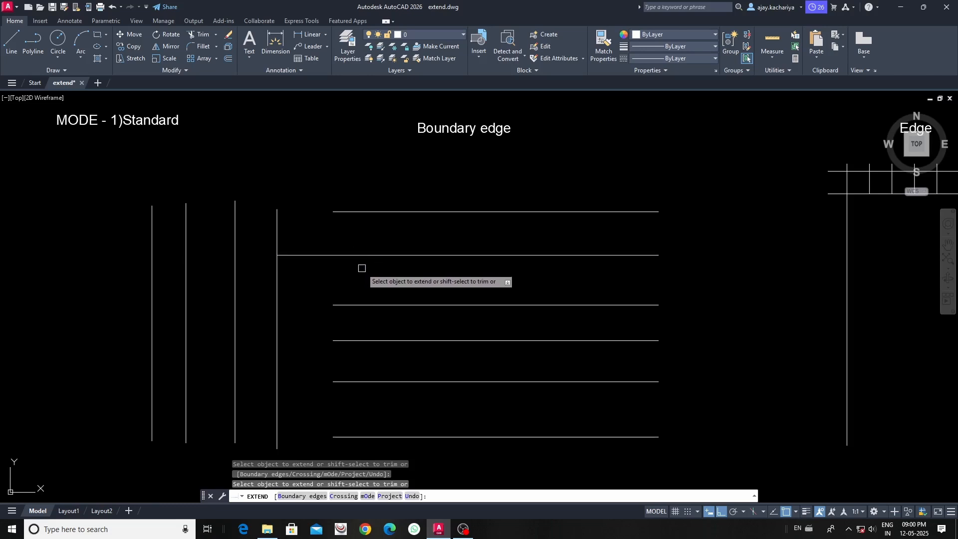
middle_drag(362, 270, 392, 259)
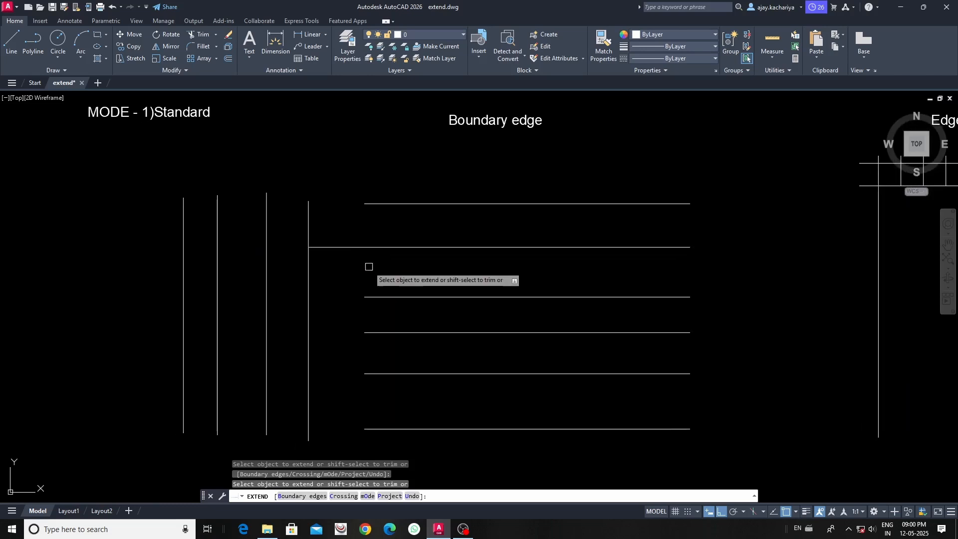
middle_drag(368, 259, 405, 253)
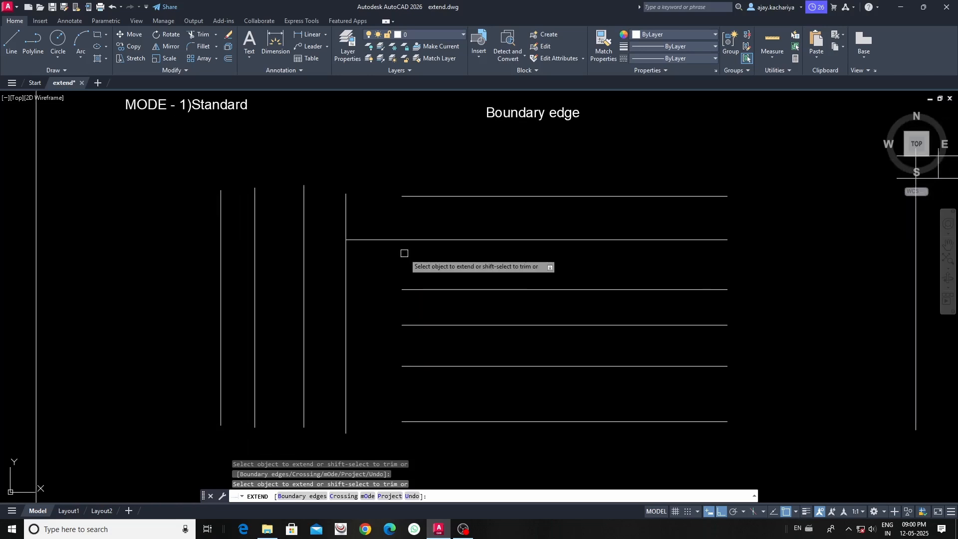
Extend the same horizontal line across the remaining vertical lines until it reaches the frame's left edge.
click(363, 244)
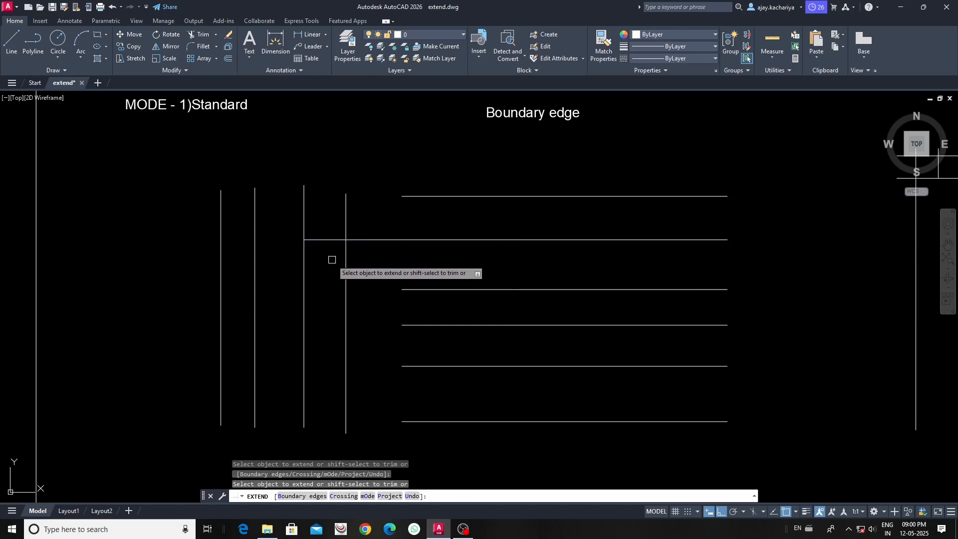
click(321, 241)
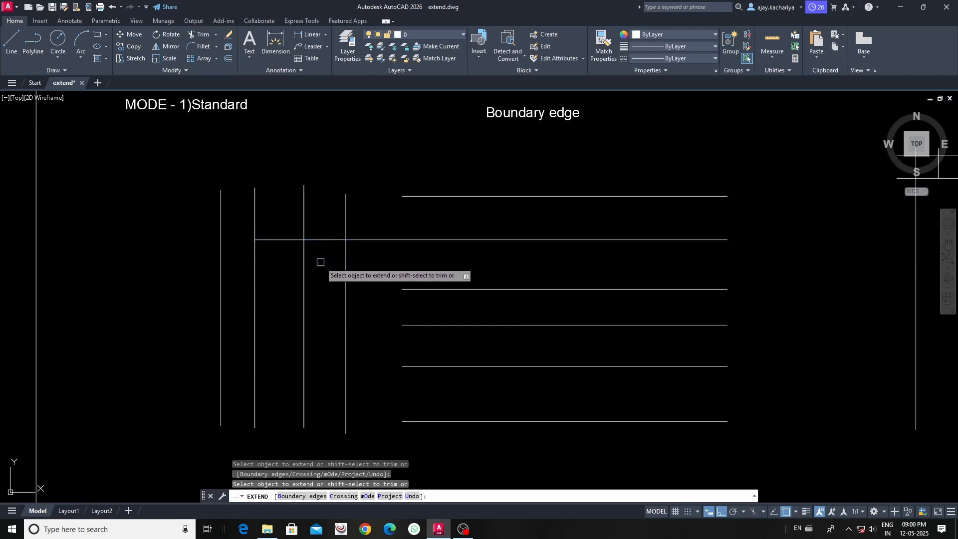
click(269, 242)
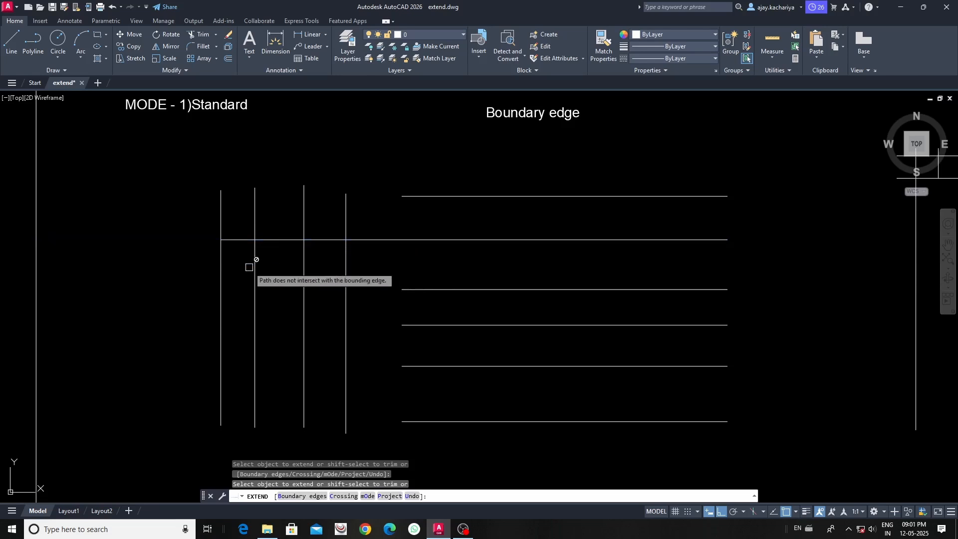
click(238, 241)
Examine where the extended line meets the frame and whether other objects lie beyond it, and end the Extend command.
middle_drag(236, 274, 381, 278)
scroll(313, 286, down, 2)
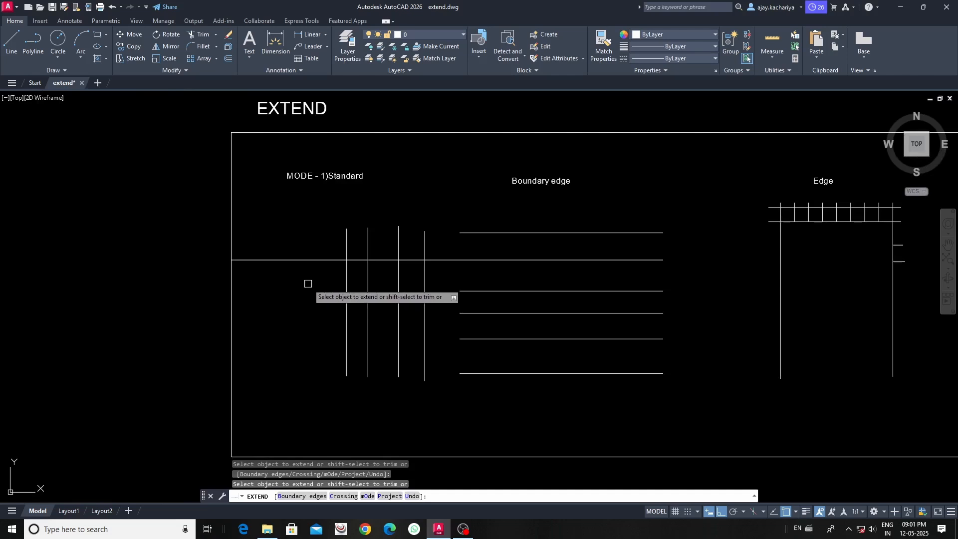
scroll(246, 260, up, 2)
scroll(246, 260, down, 2)
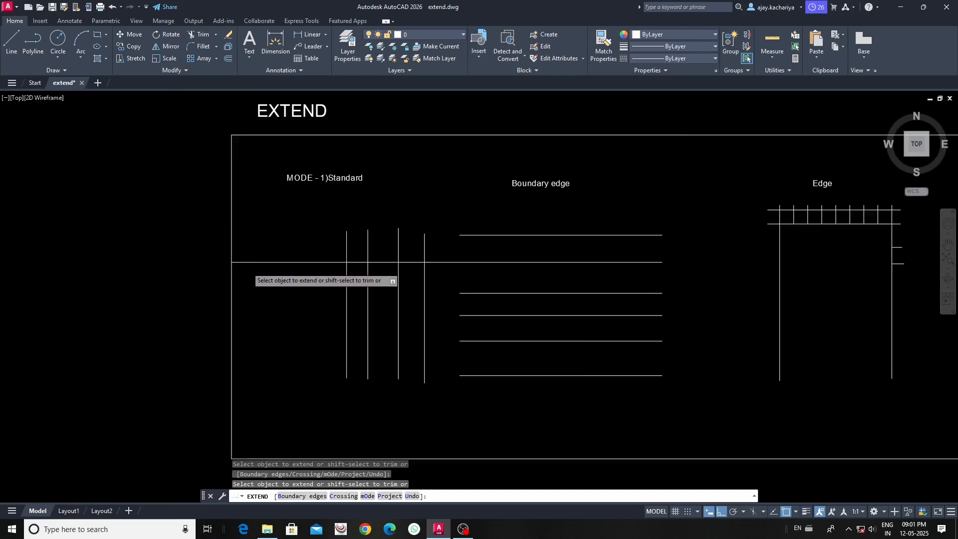
scroll(246, 260, up, 2)
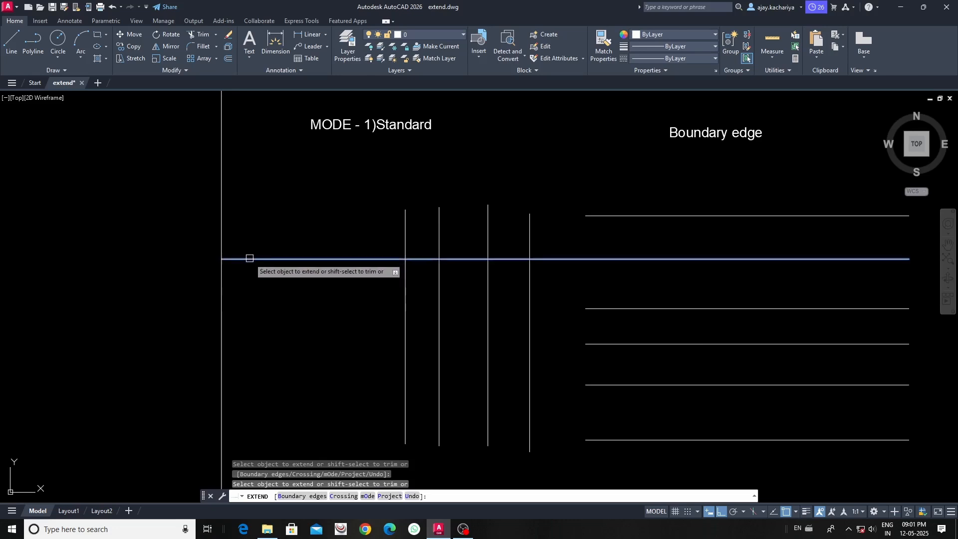
scroll(305, 276, down, 1)
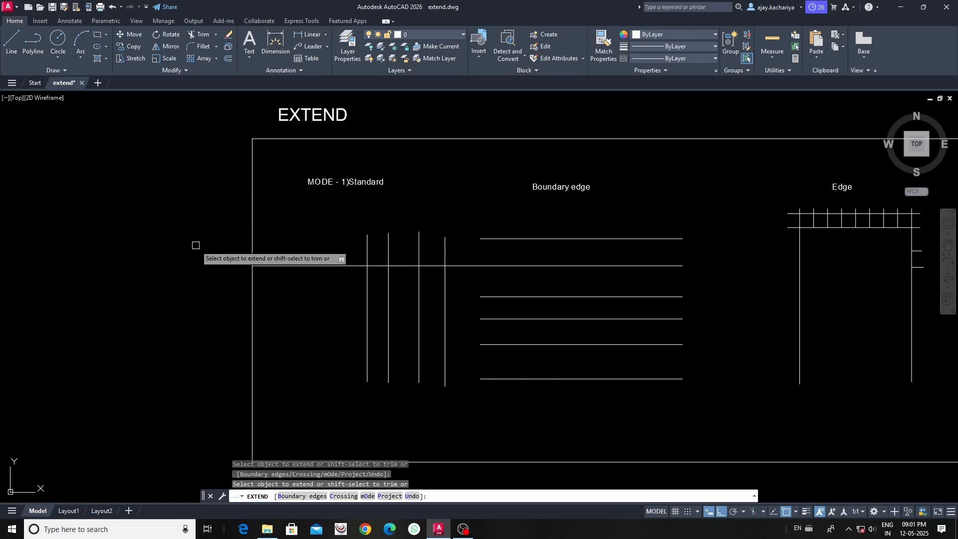
scroll(312, 284, down, 9)
middle_drag(145, 280, 278, 339)
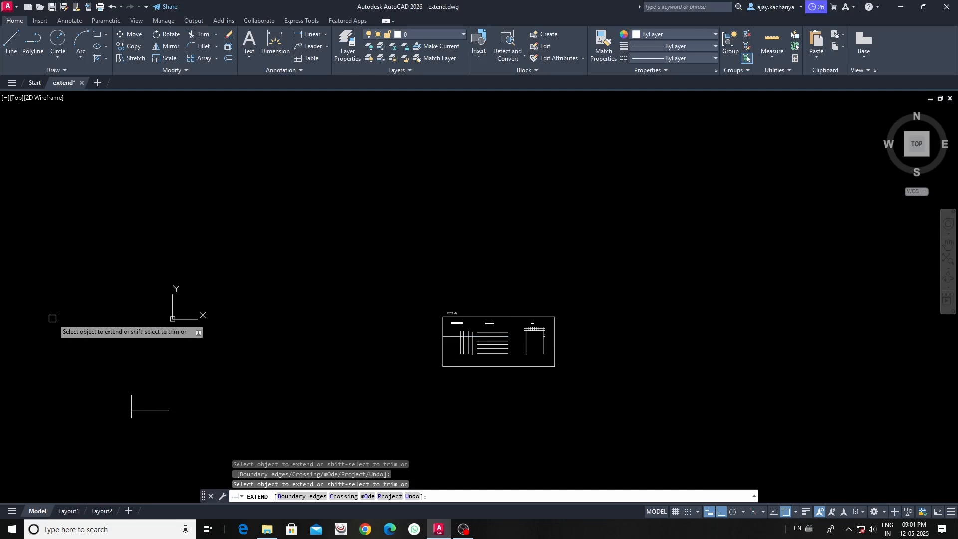
scroll(449, 376, up, 10)
middle_drag(390, 303, 382, 353)
middle_drag(383, 318, 305, 318)
scroll(305, 318, down, 3)
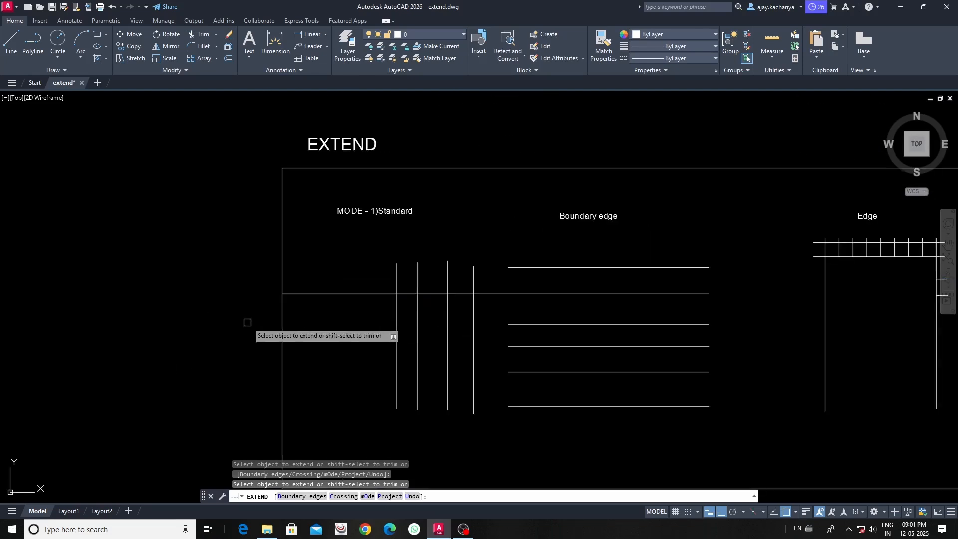
key(Escape)
key(Escape)
key(Escape)
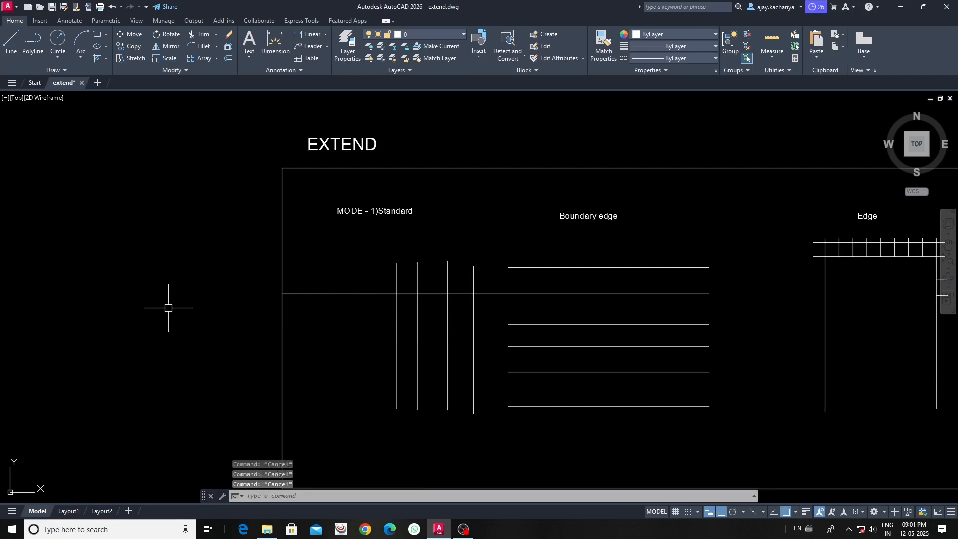
Draw a circle outside the frame's left edge, roughly in line with the extended horizontal line.
text(c)
key(Return)
click(111, 293)
click(137, 320)
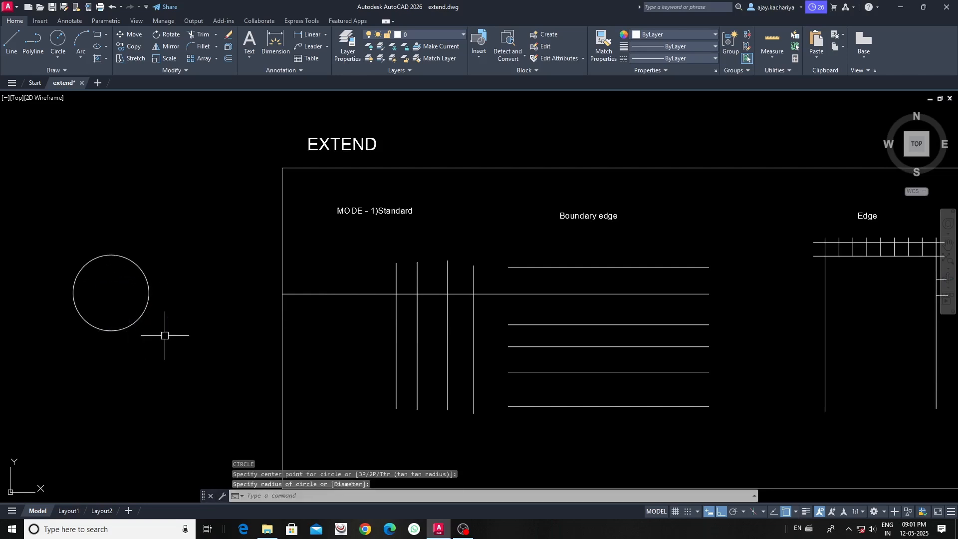
Extend the long horizontal line to the near side of the circle and on to its far side.
text(ex)
key(Return)
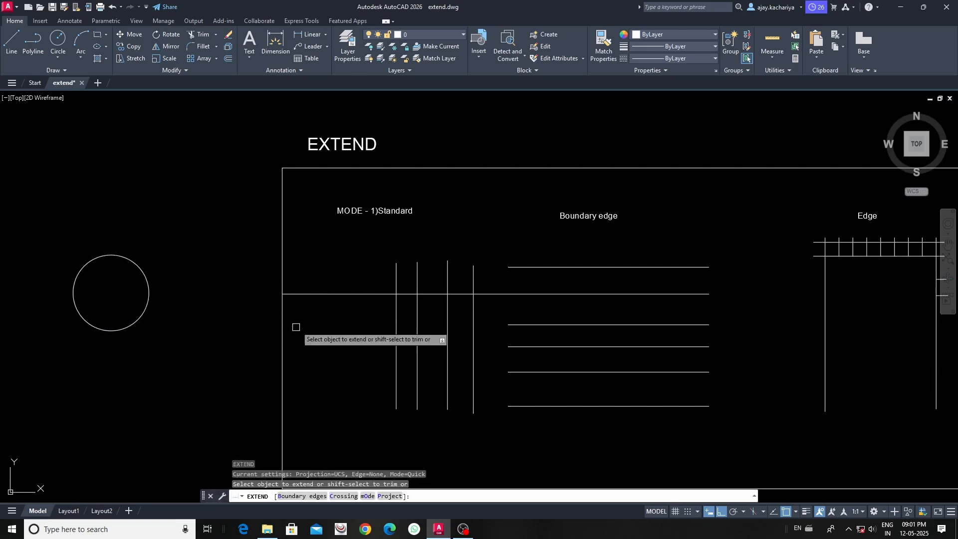
click(294, 297)
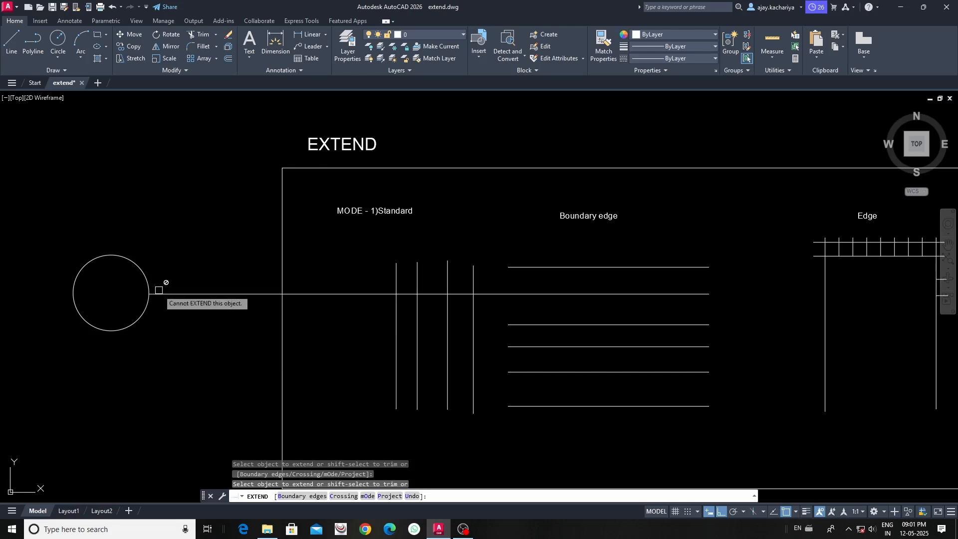
scroll(148, 292, up, 2)
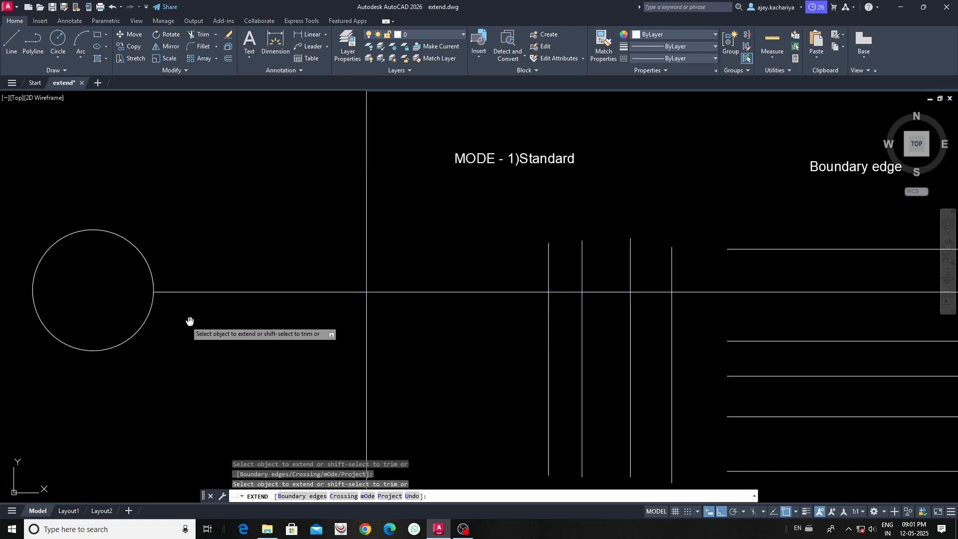
middle_drag(189, 320, 339, 347)
click(317, 320)
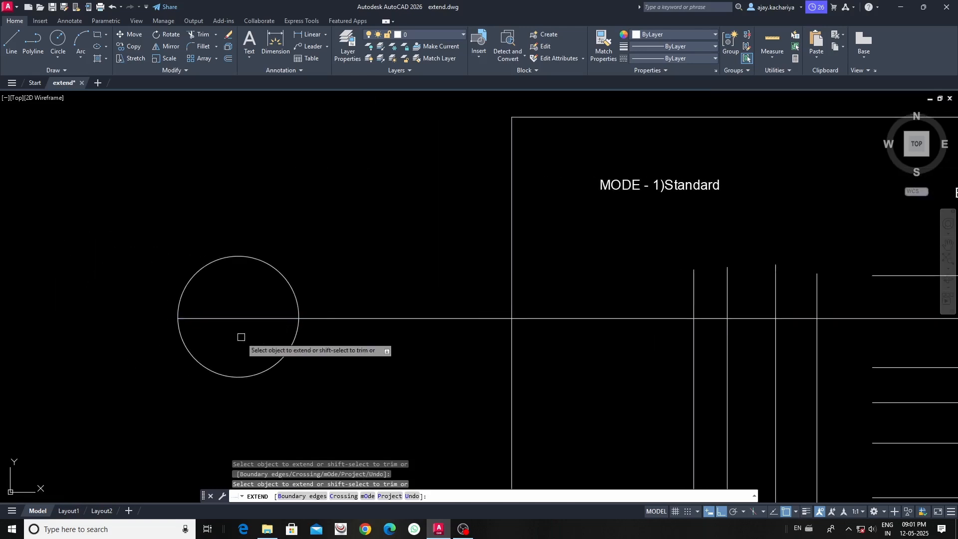
mouse_move(239, 333)
middle_down()
mouse_move(287, 343)
mouse_move(286, 332)
middle_up()
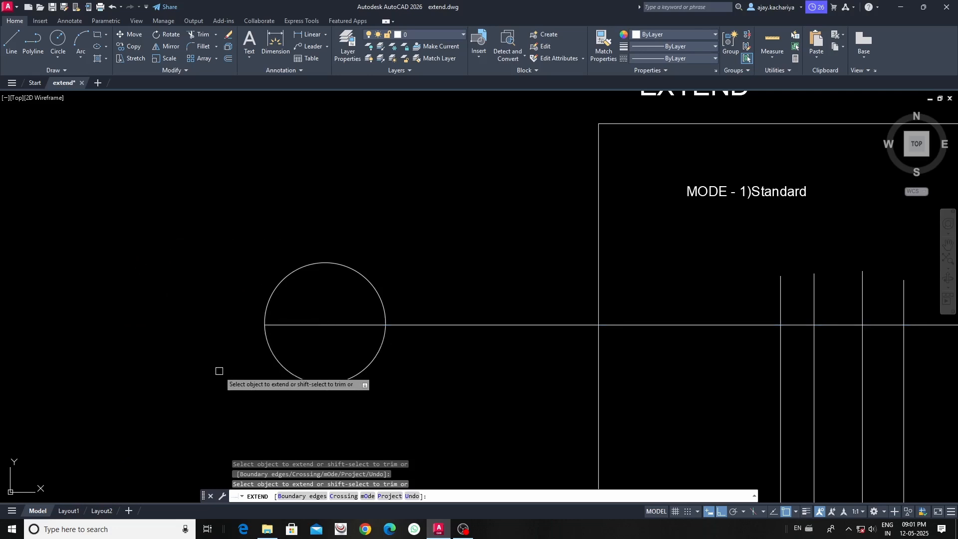
End the Extend command and move the lowest horizontal line down past the lower ends of the vertical lines.
middle_drag(472, 405, 118, 353)
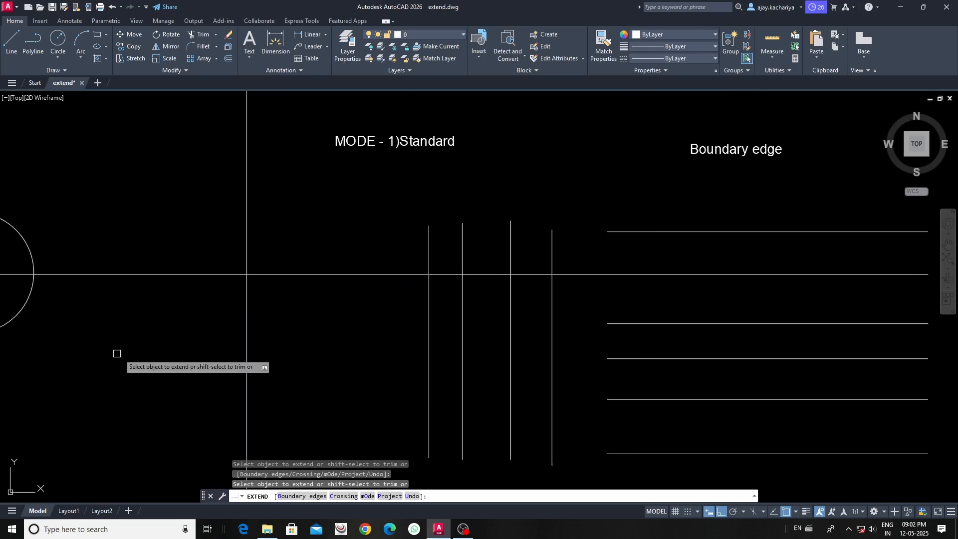
middle_drag(372, 363, 165, 329)
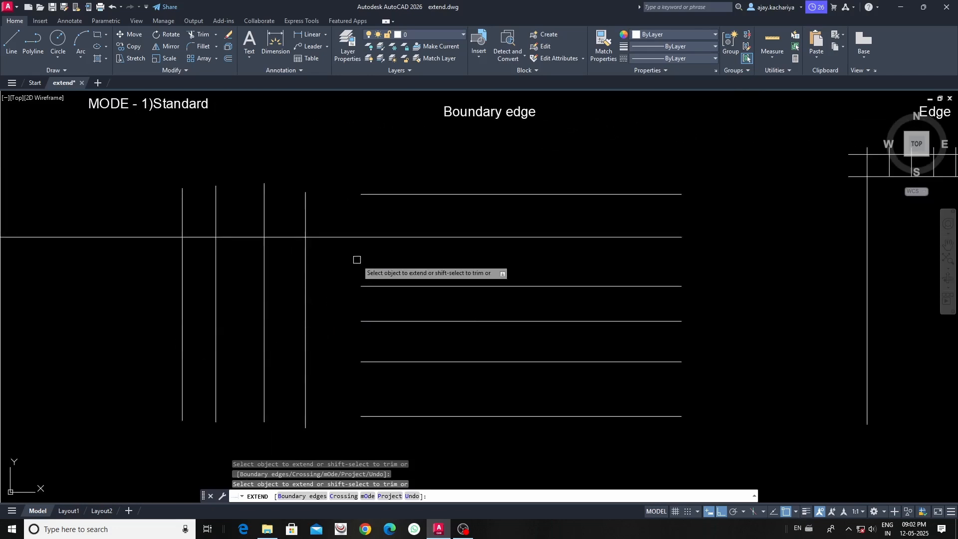
mouse_move(357, 255)
middle_down()
mouse_move(306, 254)
mouse_move(375, 338)
mouse_move(357, 225)
middle_up()
middle_drag(372, 366, 358, 299)
key(Escape)
click(373, 325)
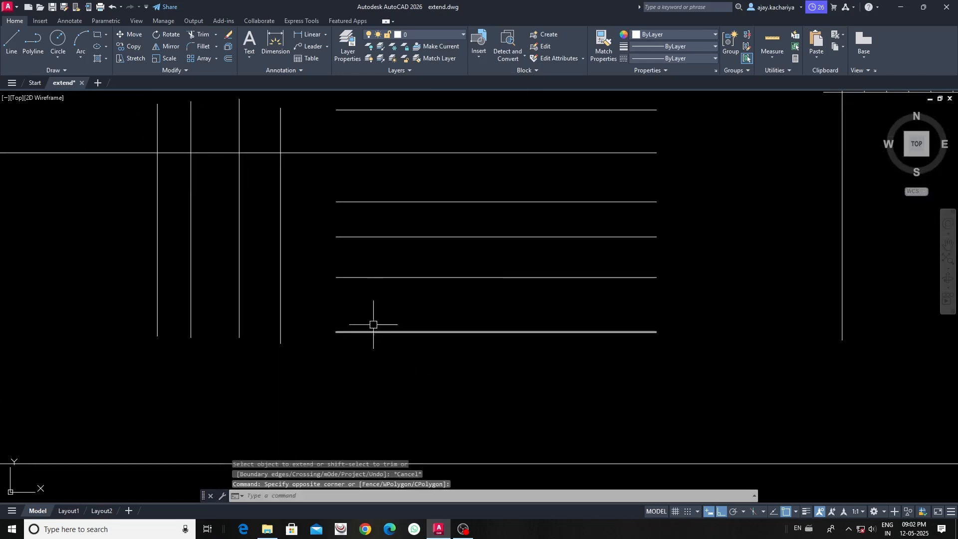
click(334, 358)
mouse_move(348, 379)
middle_down()
mouse_move(357, 358)
mouse_move(373, 406)
mouse_move(409, 407)
middle_up()
text(m)
key(Return)
click(380, 340)
click(385, 381)
key(Escape)
key(Escape)
Try to extend the lowered bottom line towards the vertical lines in Standard mode, using all objects as boundary edges.
text(ex)
key(Return)
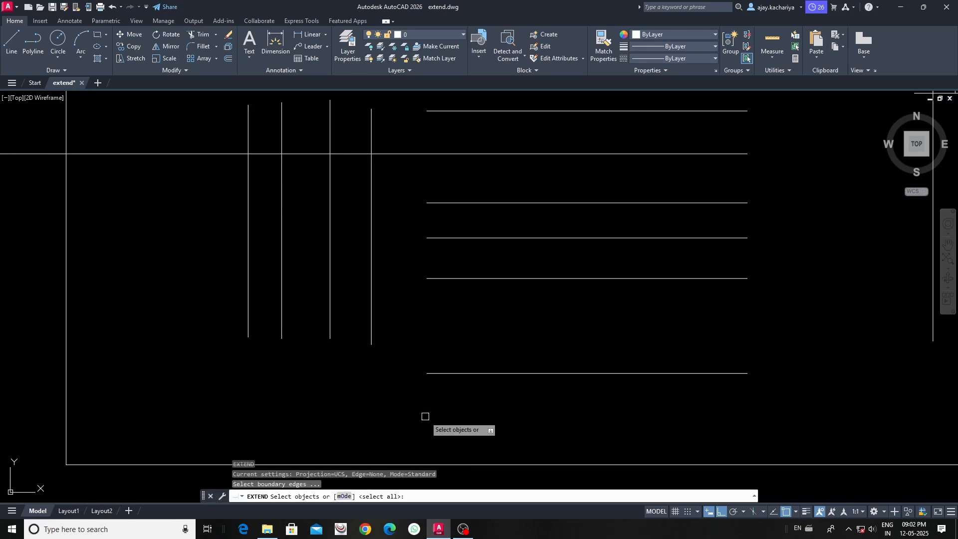
key(Return)
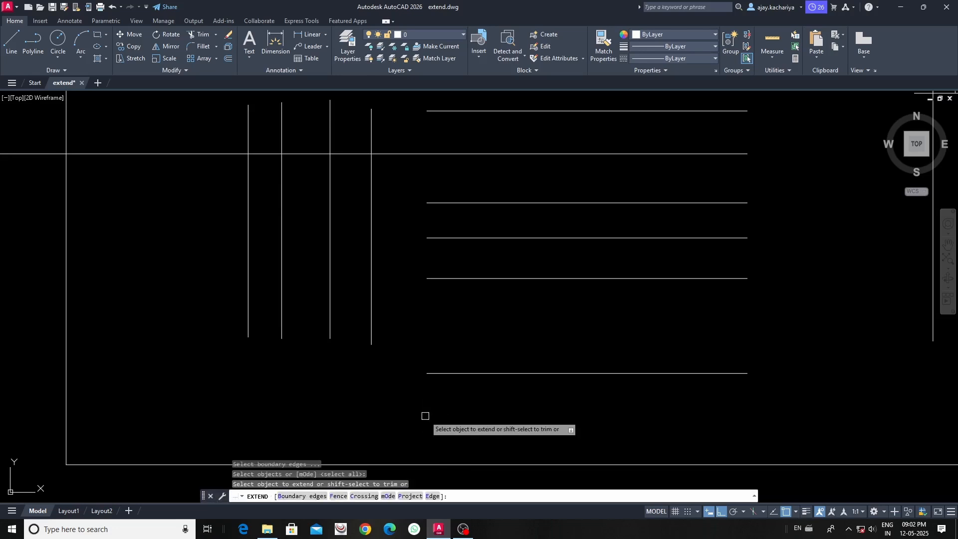
click(431, 372)
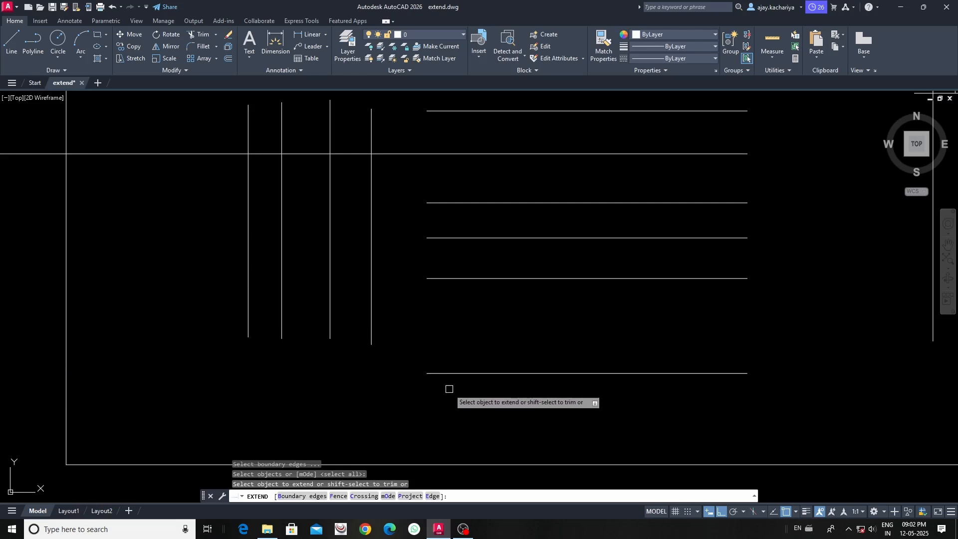
scroll(443, 375, up, 2)
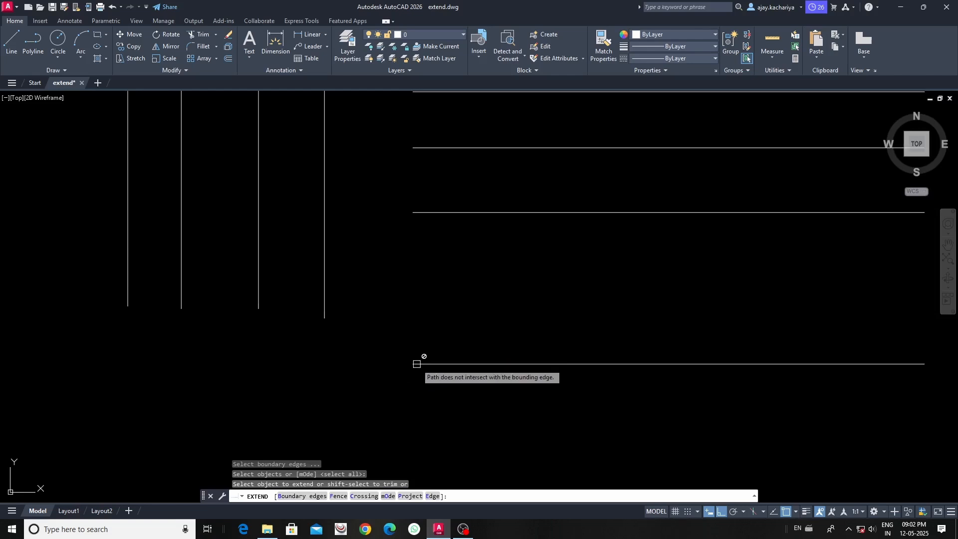
scroll(476, 368, down, 2)
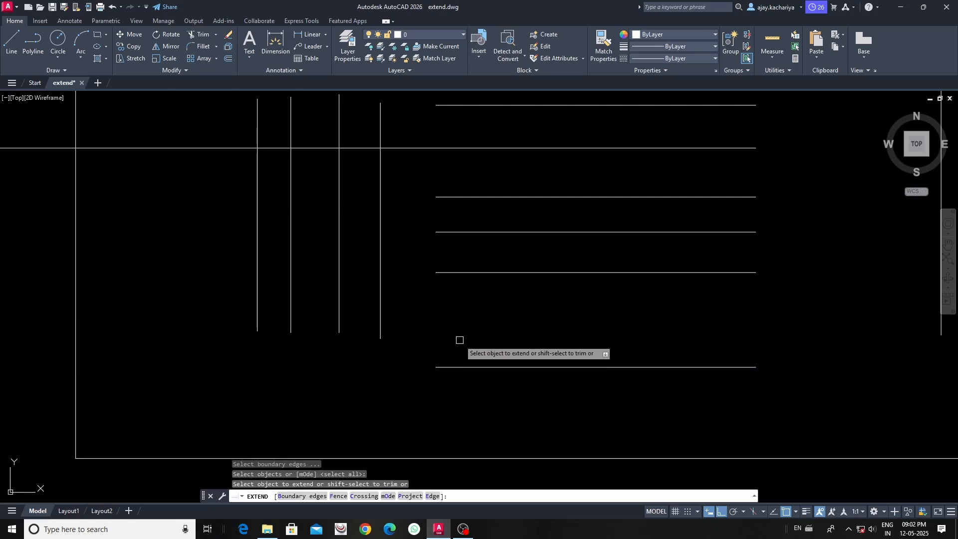
middle_drag(400, 379, 440, 381)
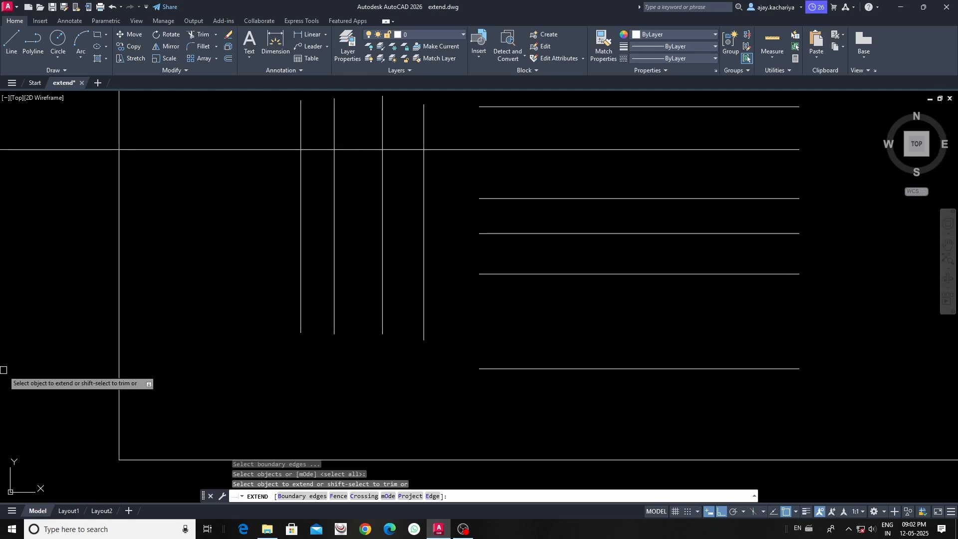
middle_drag(244, 376, 138, 405)
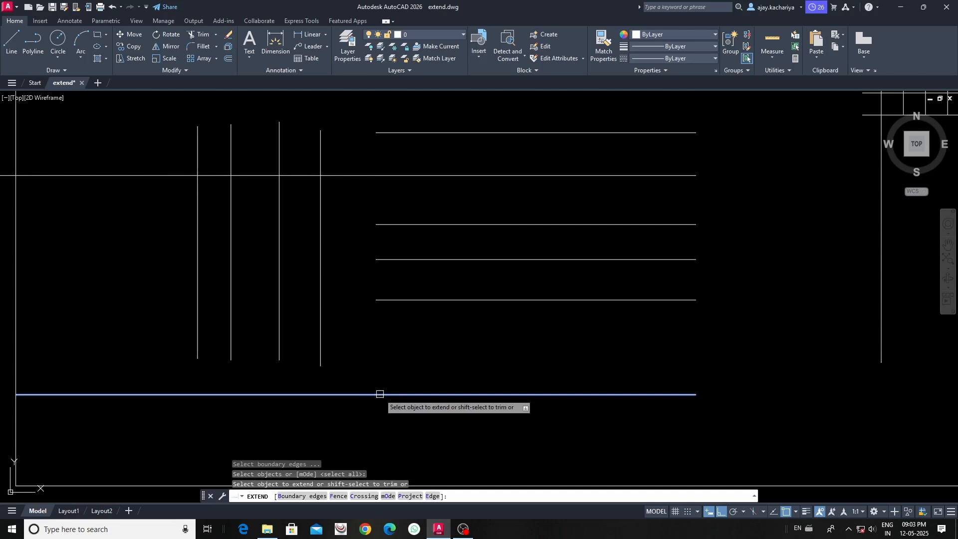
scroll(408, 381, up, 2)
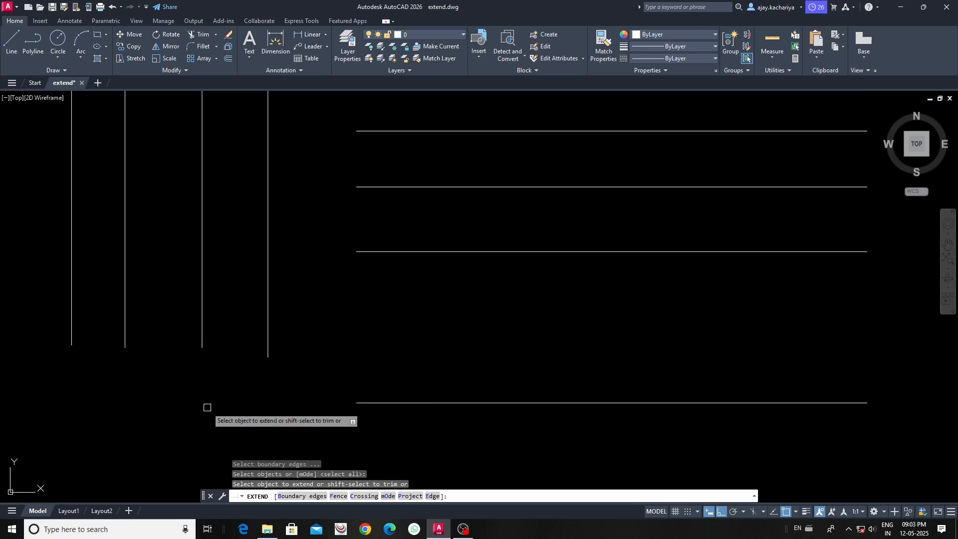
click(380, 402)
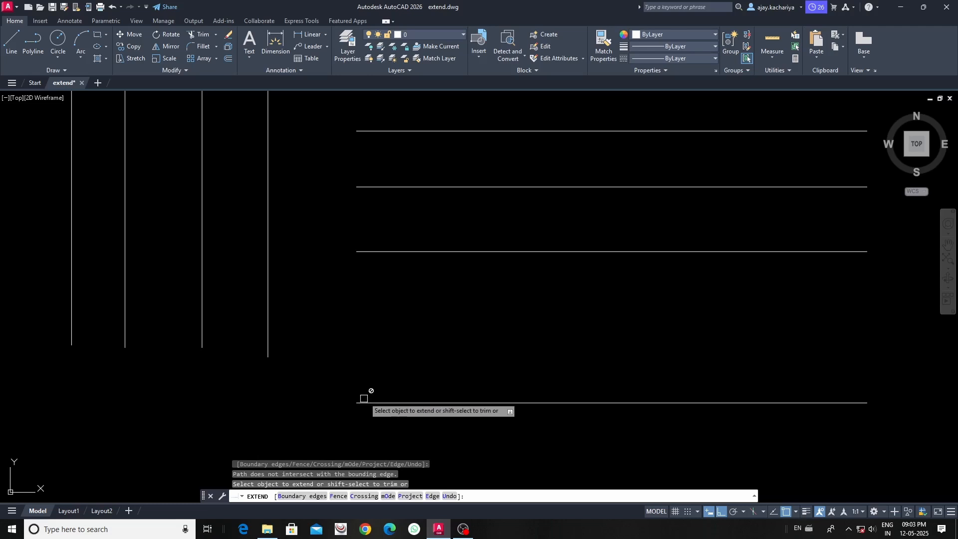
scroll(364, 391, down, 2)
middle_drag(394, 364, 415, 361)
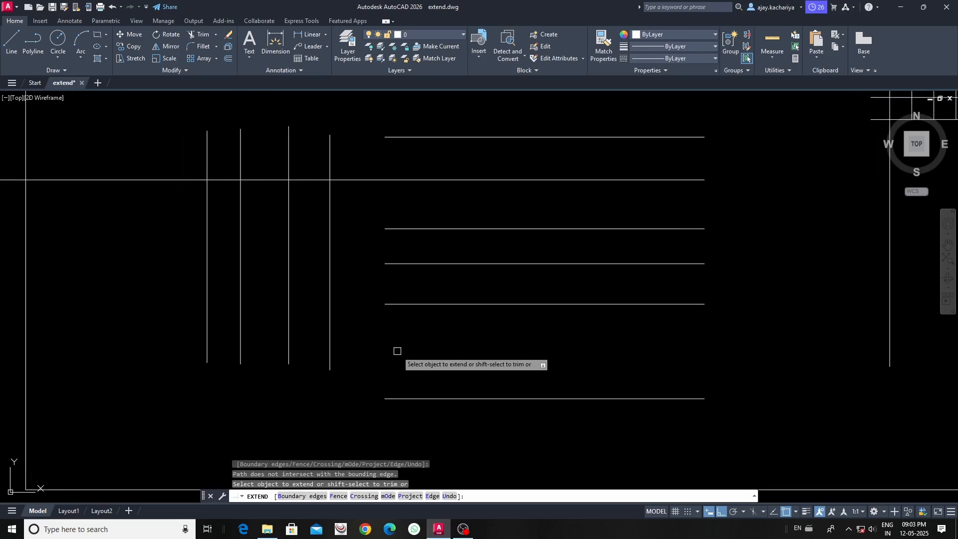
Extend the lowest horizontal line to the frame's left edge and end the Extend command.
scroll(397, 355, down, 2)
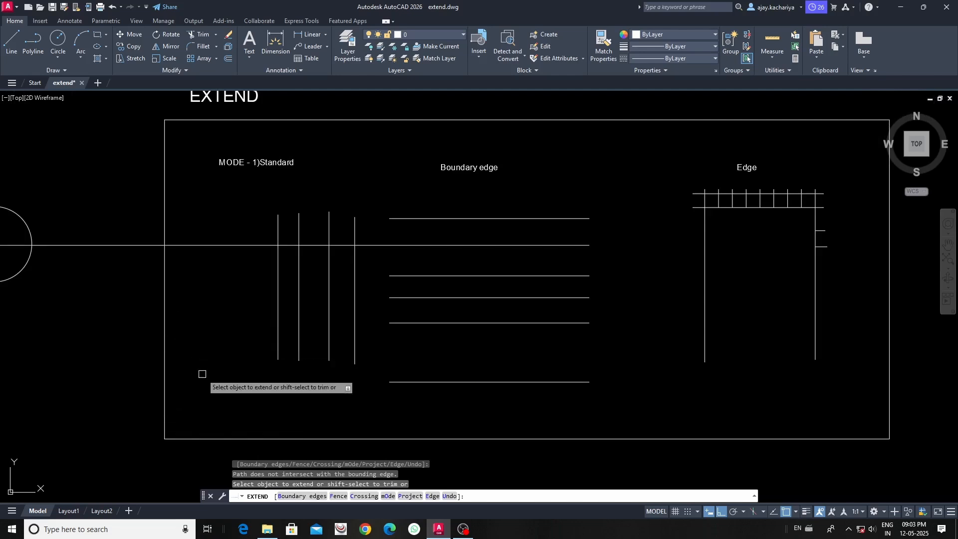
click(393, 382)
middle_drag(381, 398, 318, 410)
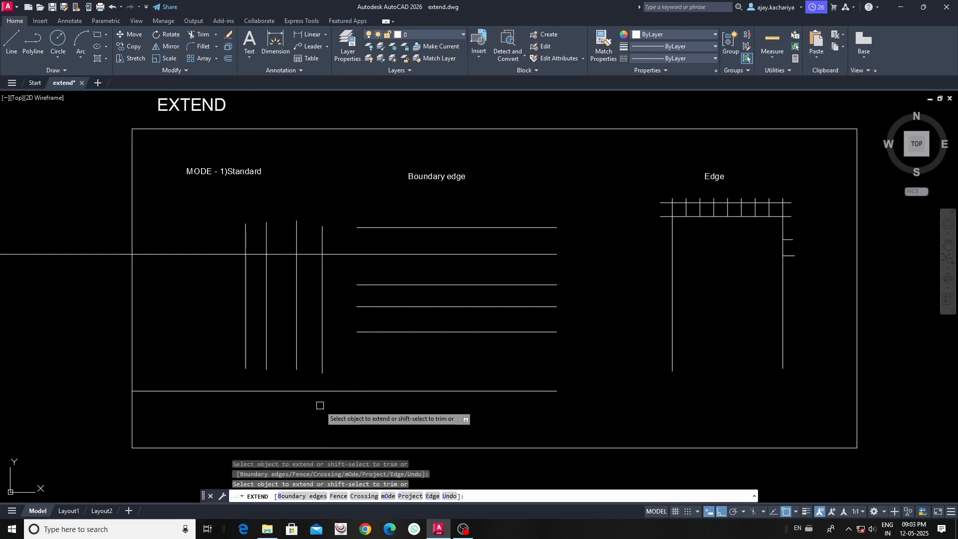
scroll(359, 270, up, 2)
key(Escape)
scroll(346, 333, down, 3)
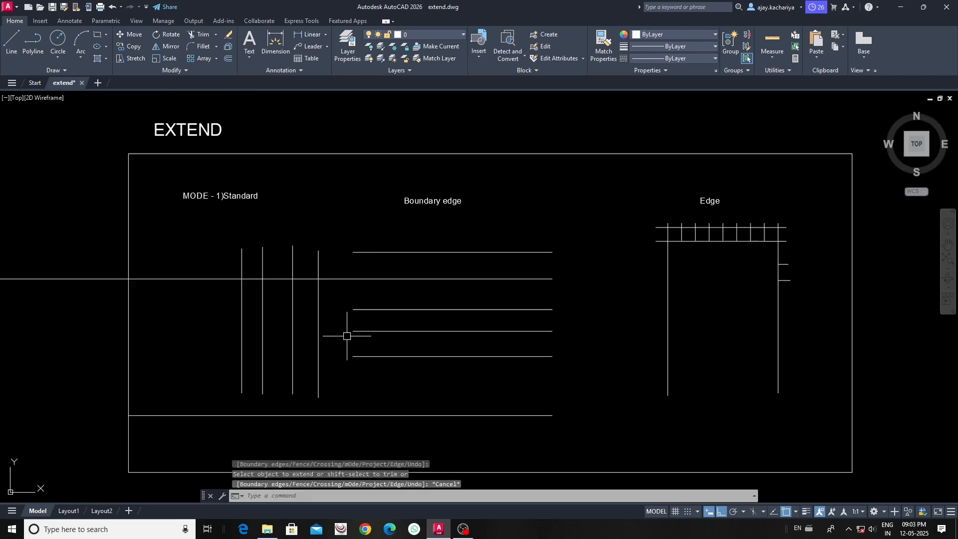
Extend the third horizontal line across each vertical line in turn to the leftmost one, using all objects as boundary edges.
scroll(346, 332, up, 3)
text(e)
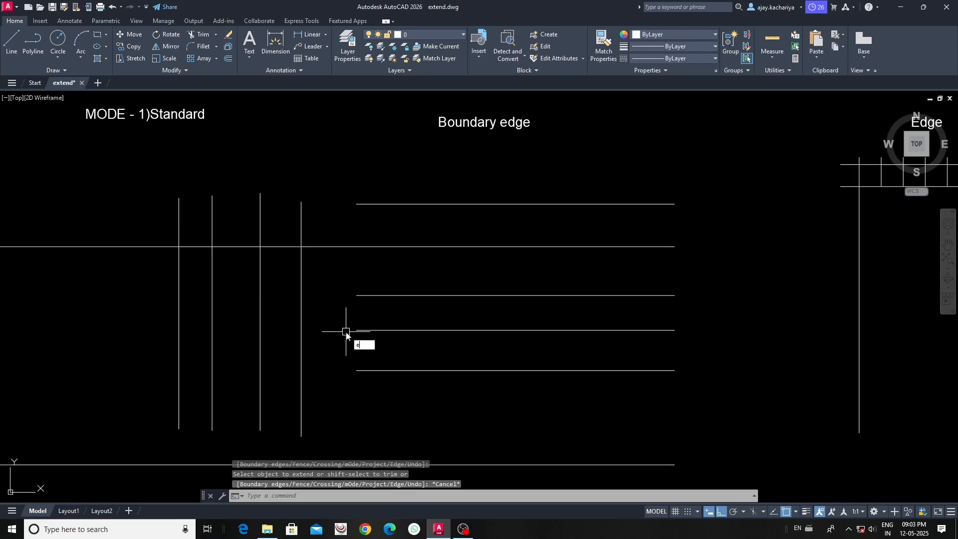
text(x)
key(Return)
key(Return)
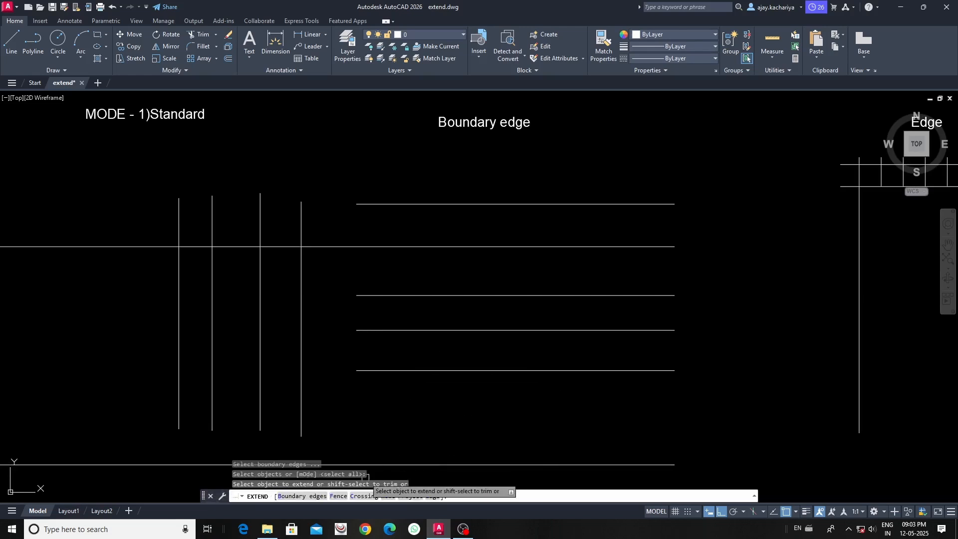
middle_drag(354, 359, 405, 367)
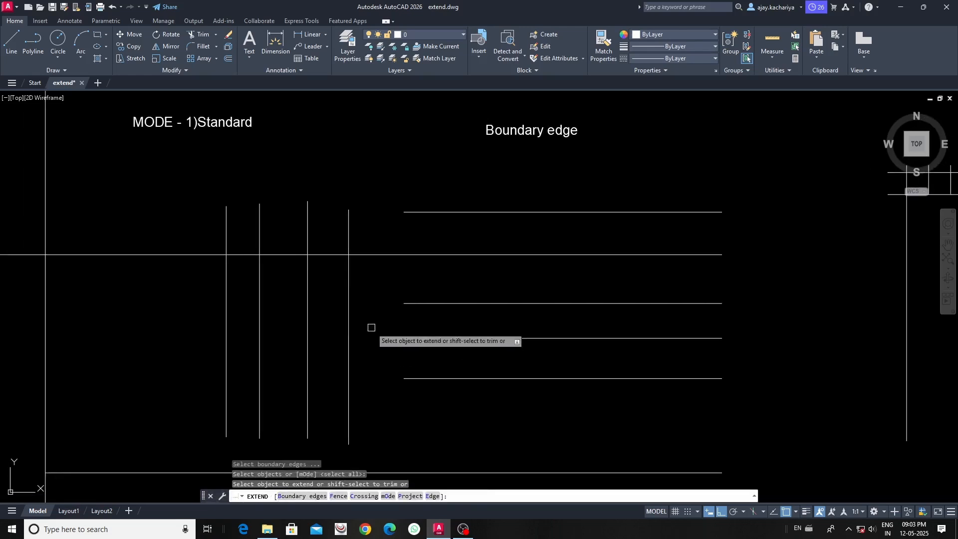
click(423, 302)
click(374, 302)
click(328, 303)
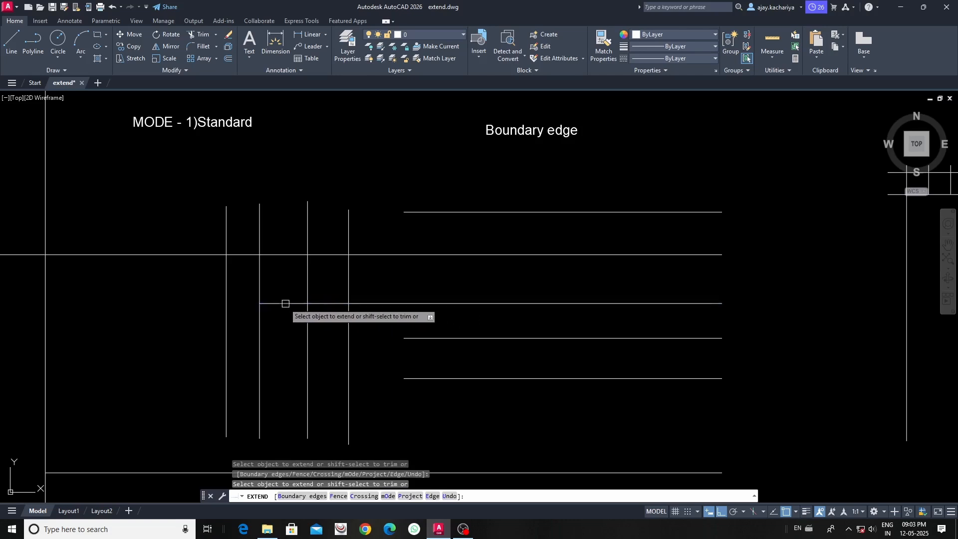
click(283, 303)
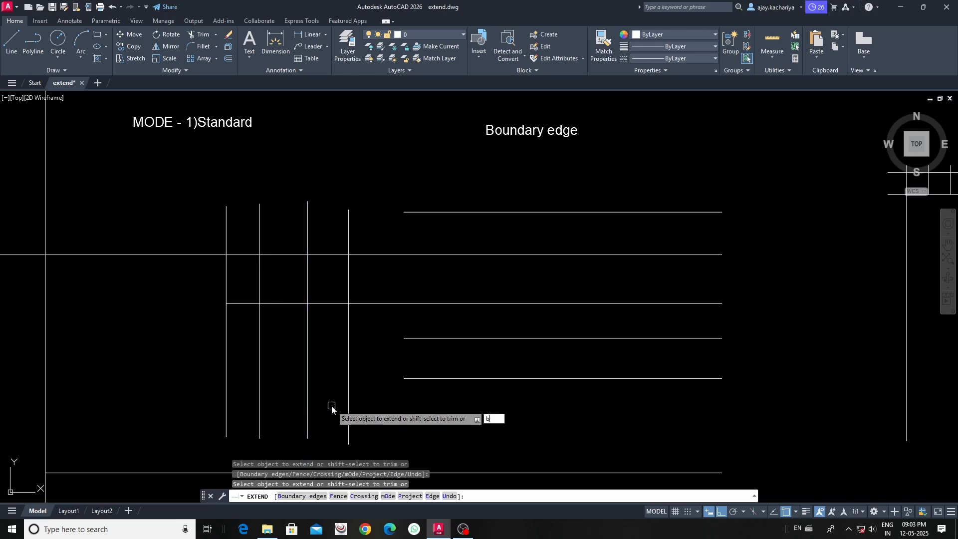
Set the leftmost vertical line as the only boundary edge and extend the first, fourth and fifth horizontal lines to it.
key(Return)
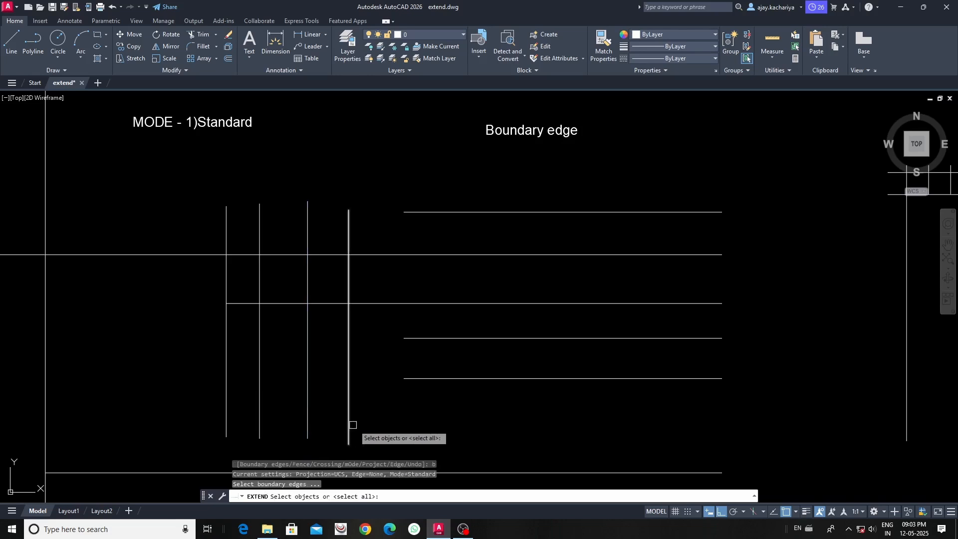
click(225, 352)
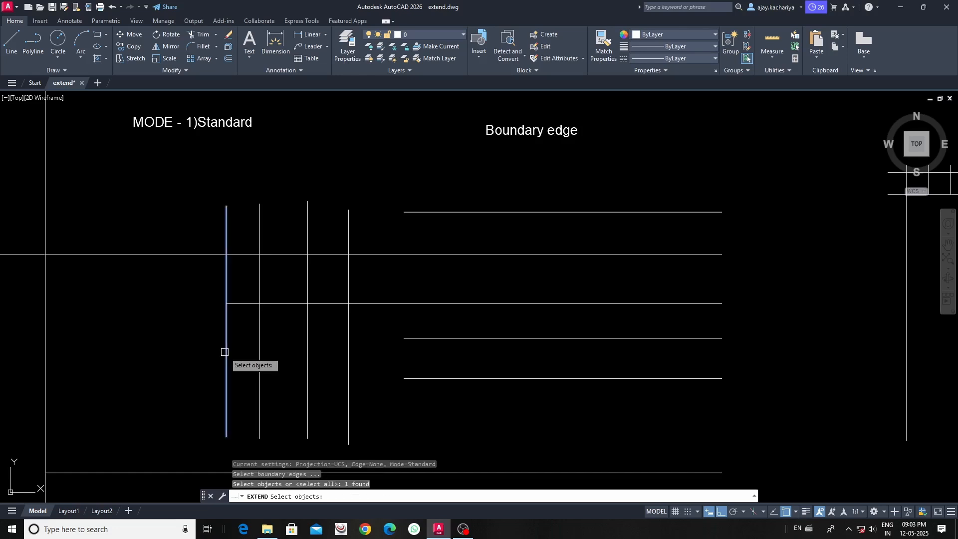
key(Return)
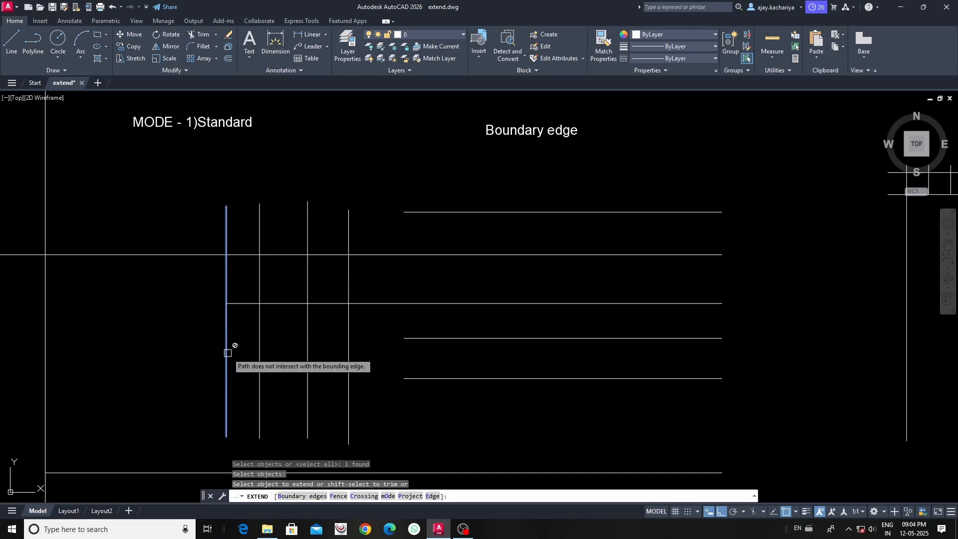
click(410, 338)
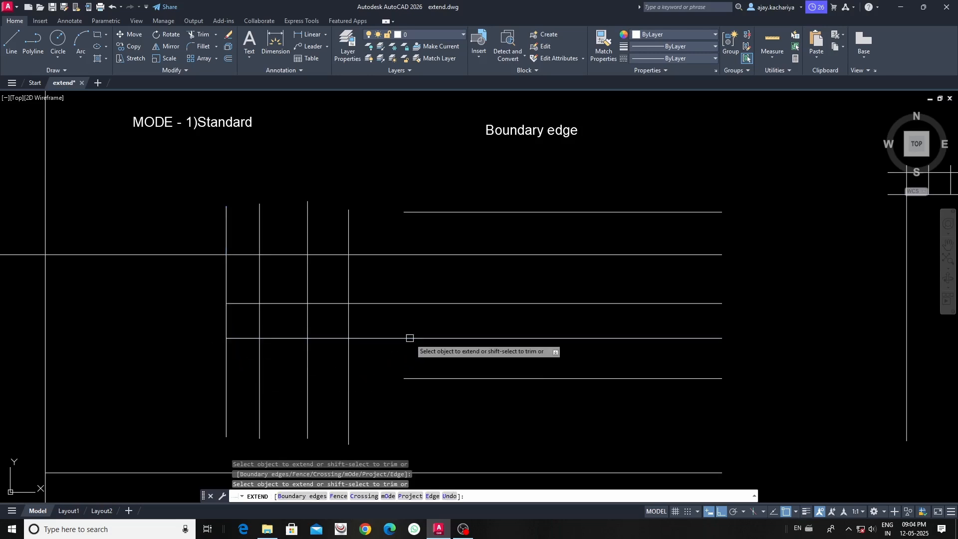
click(411, 377)
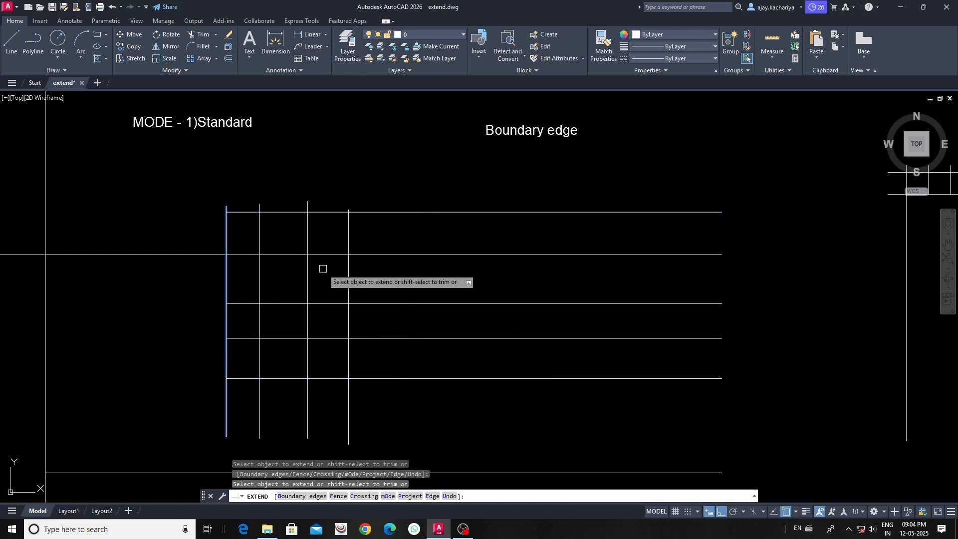
scroll(325, 265, down, 2)
middle_drag(380, 218, 303, 219)
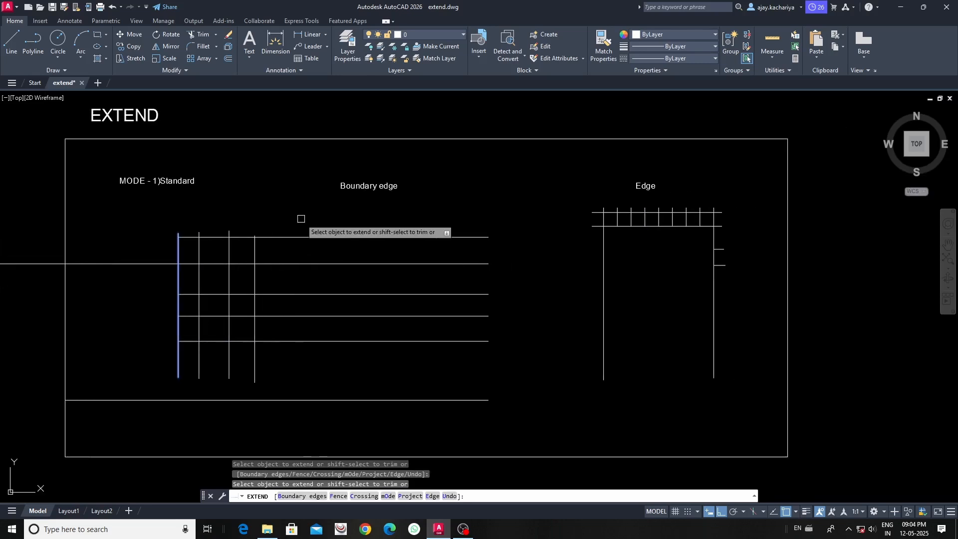
key(Return)
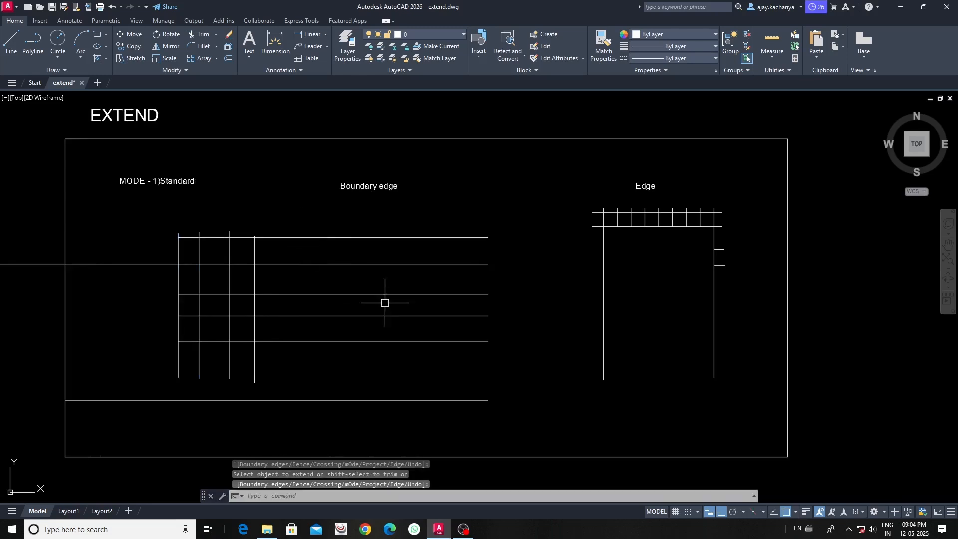
middle_drag(404, 322, 277, 326)
middle_drag(369, 326, 366, 348)
key(Return)
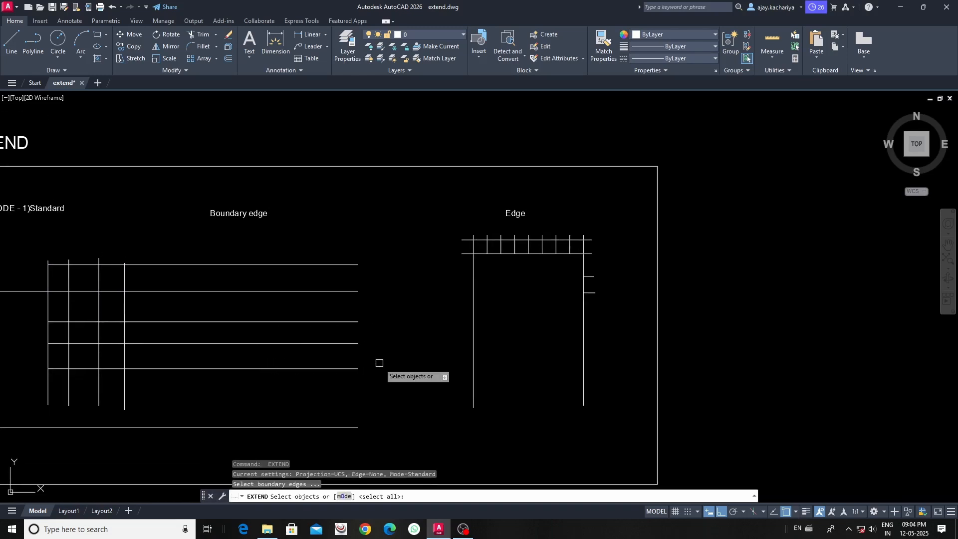
key(Return)
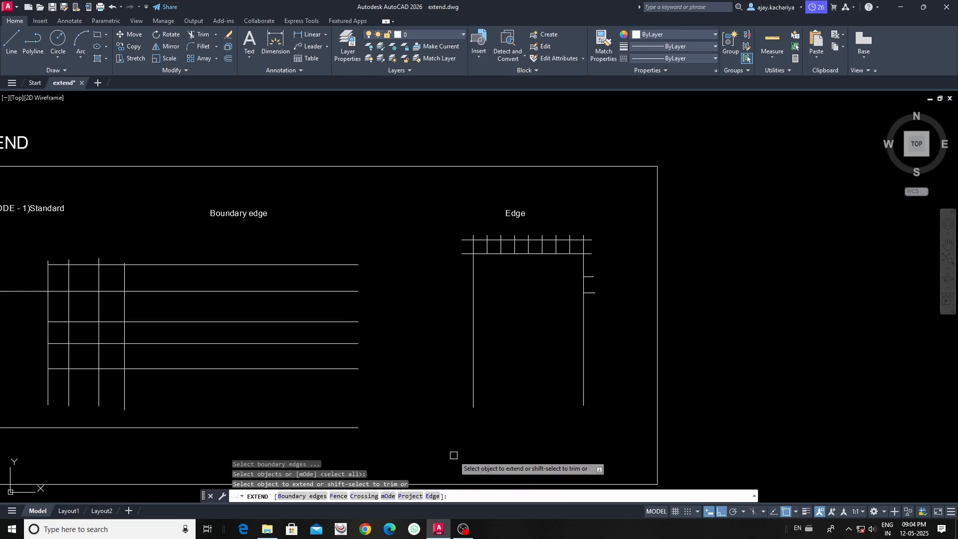
scroll(565, 270, up, 2)
middle_drag(463, 302, 363, 310)
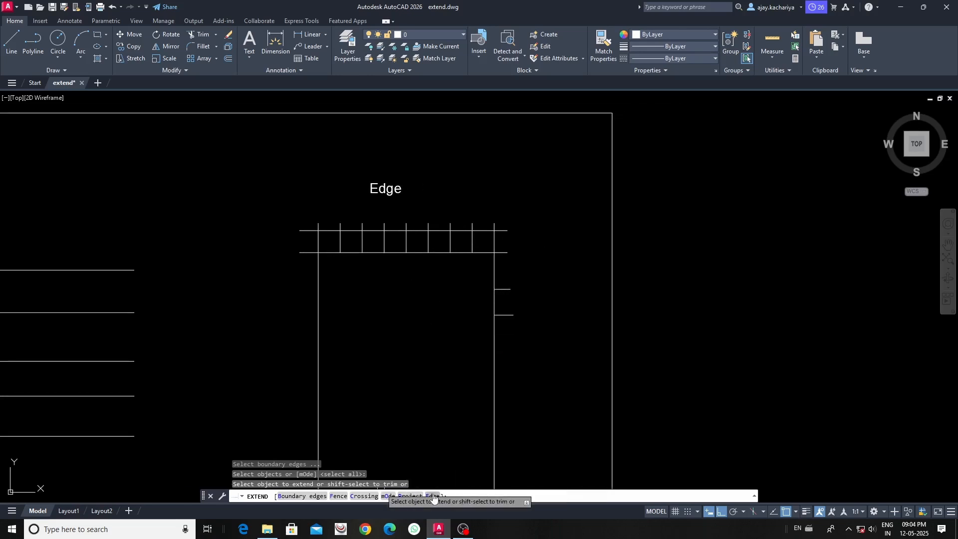
scroll(472, 302, up, 2)
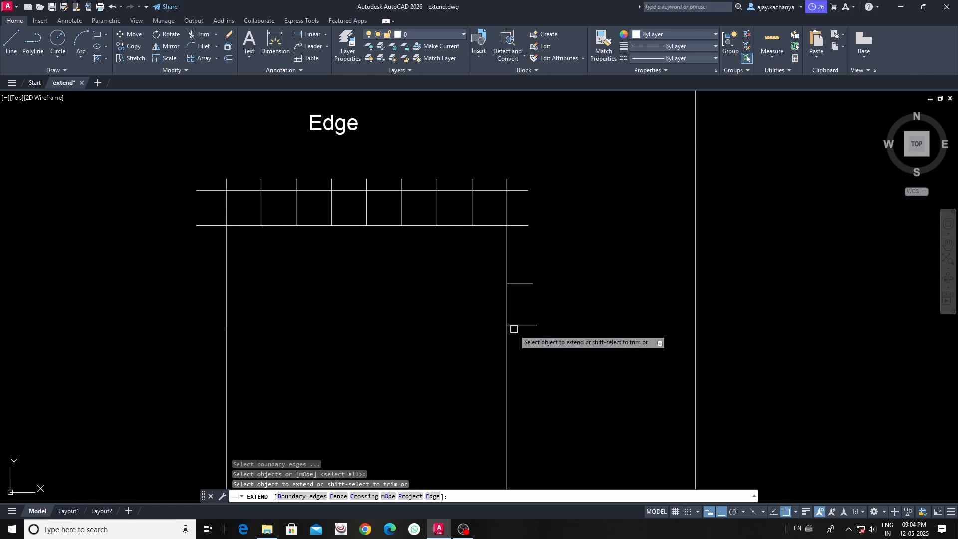
middle_drag(420, 356, 411, 368)
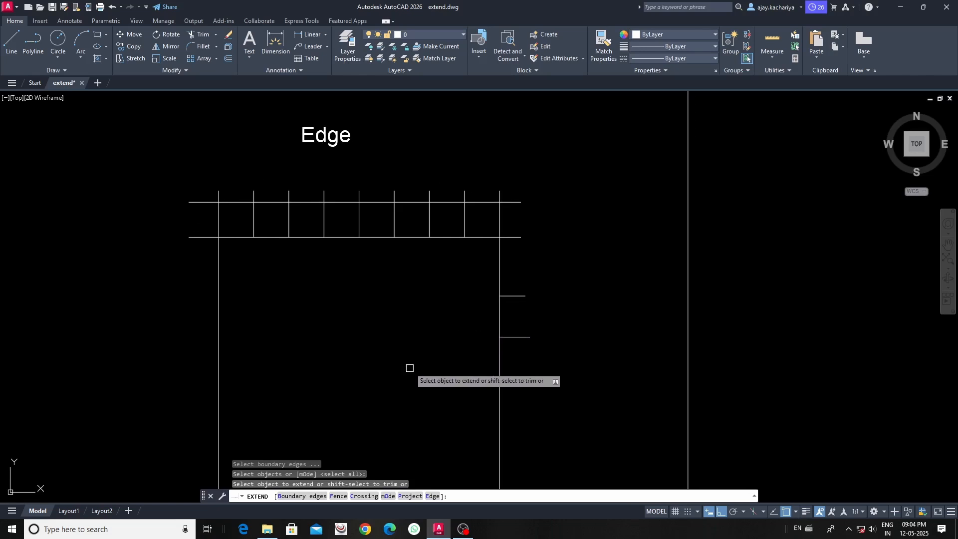
key(Escape)
Draw a short horizontal line in the empty space between the Edge sample and the frame's right edge.
middle_drag(526, 358, 393, 356)
text(l)
key(Return)
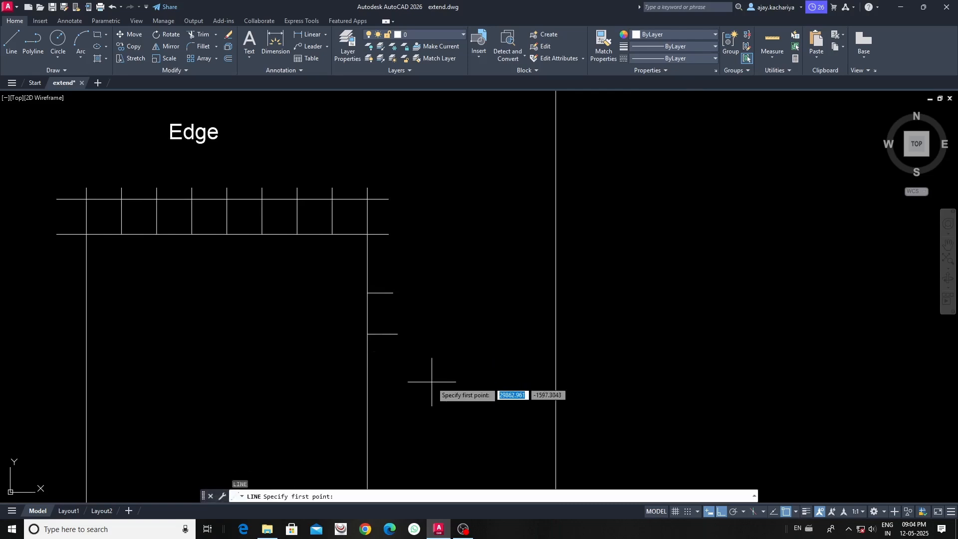
scroll(434, 386, up, 2)
click(415, 382)
click(532, 382)
key(Escape)
key(Escape)
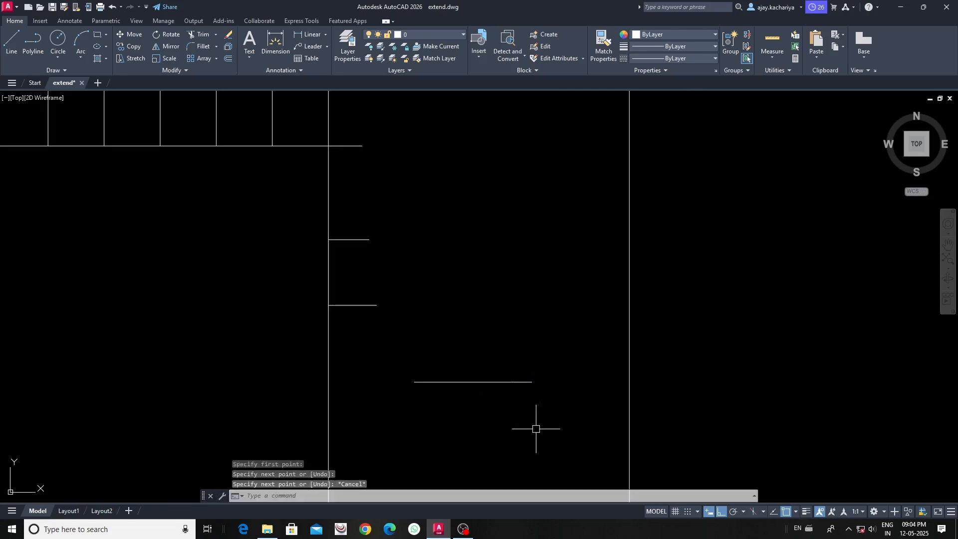
Draw a vertical line about 57 units long upward from the midpoint of the new horizontal line.
click(511, 384)
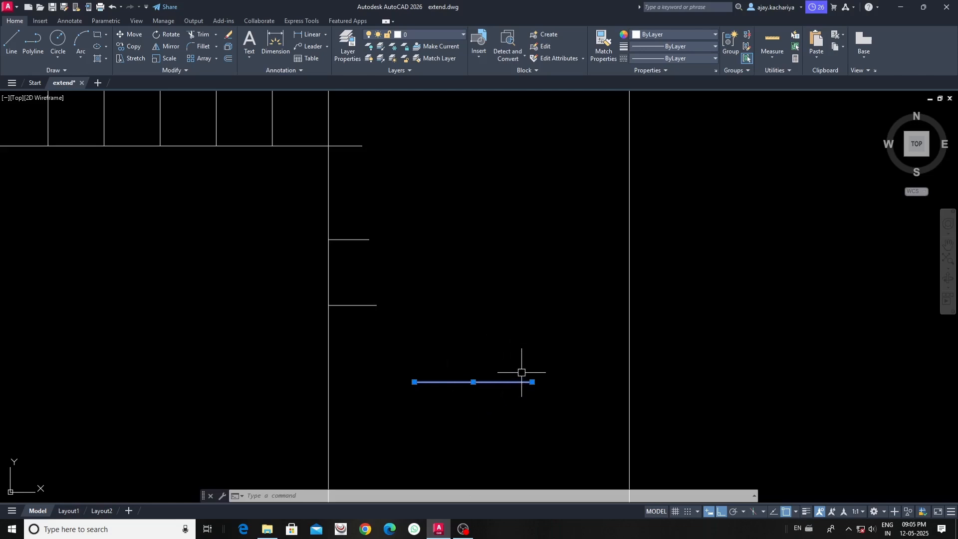
key(Escape)
text(l)
key(Return)
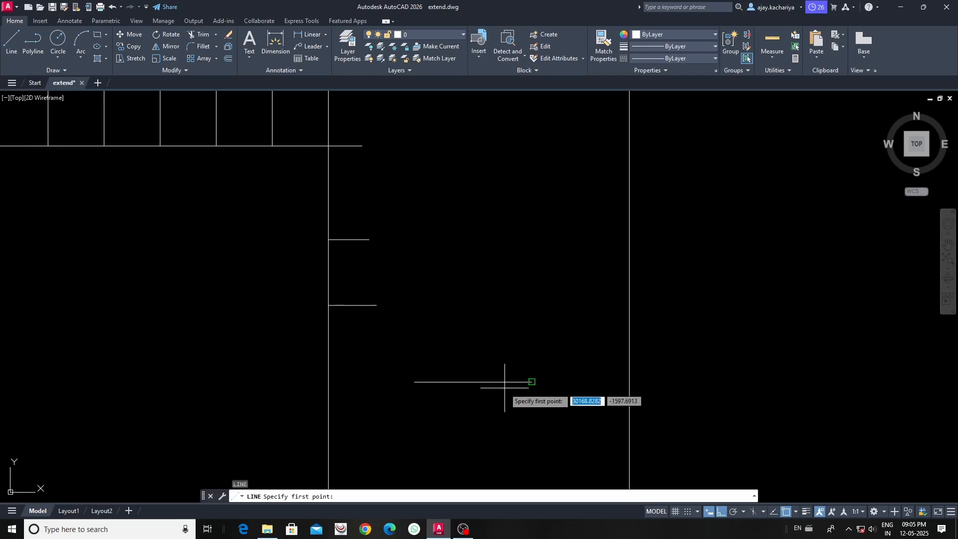
click(474, 382)
click(473, 349)
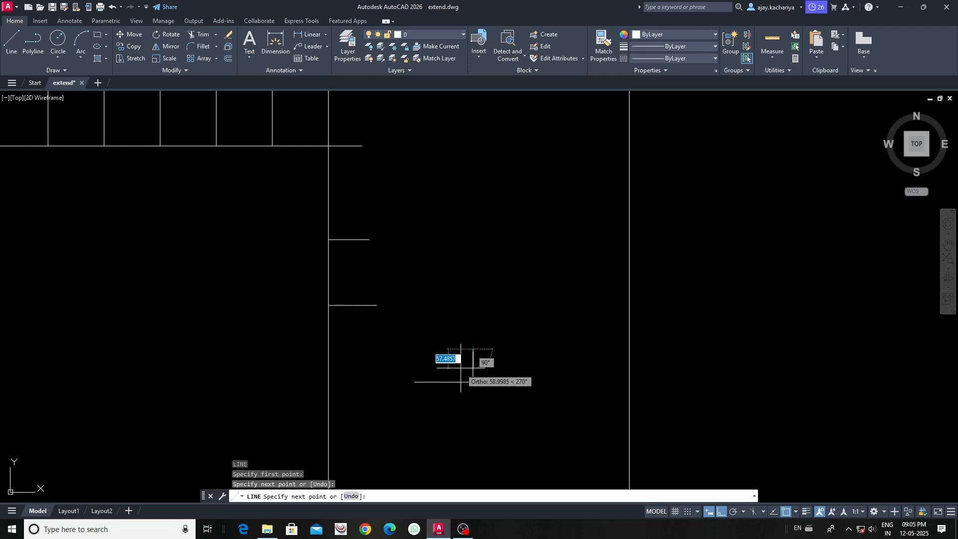
key(Escape)
key(Escape)
key(Escape)
text(e)
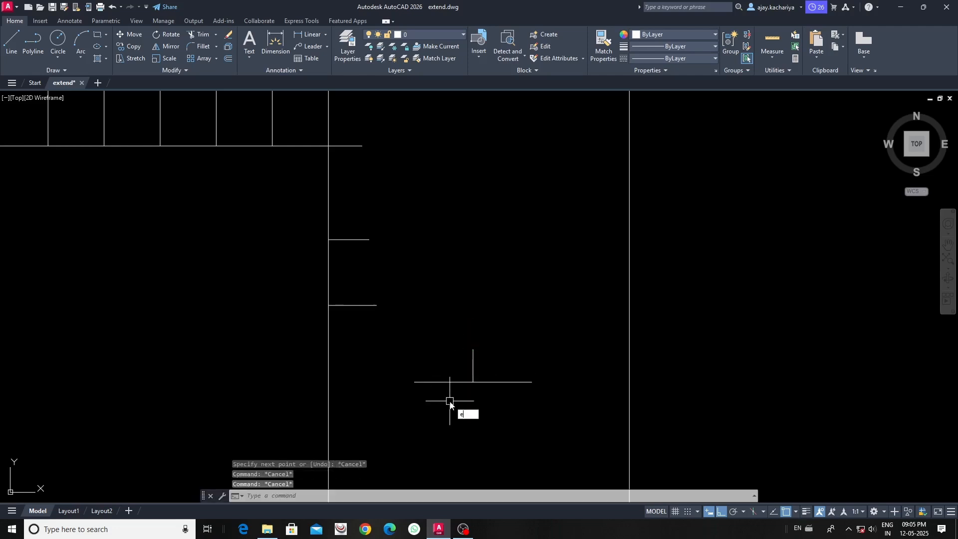
text(x)
key(Return)
key(Return)
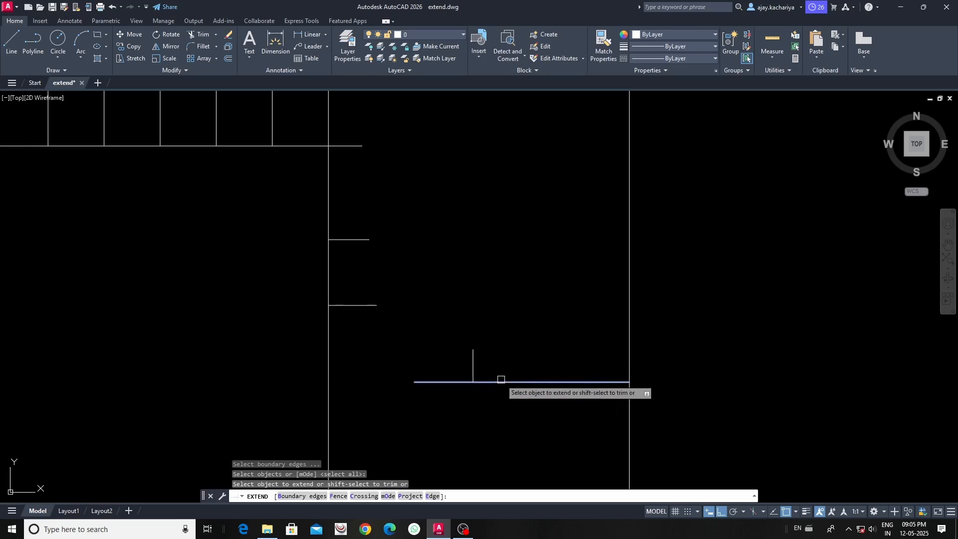
key(Escape)
Erase the short horizontal line and its vertical line beside the Edge sample.
click(456, 342)
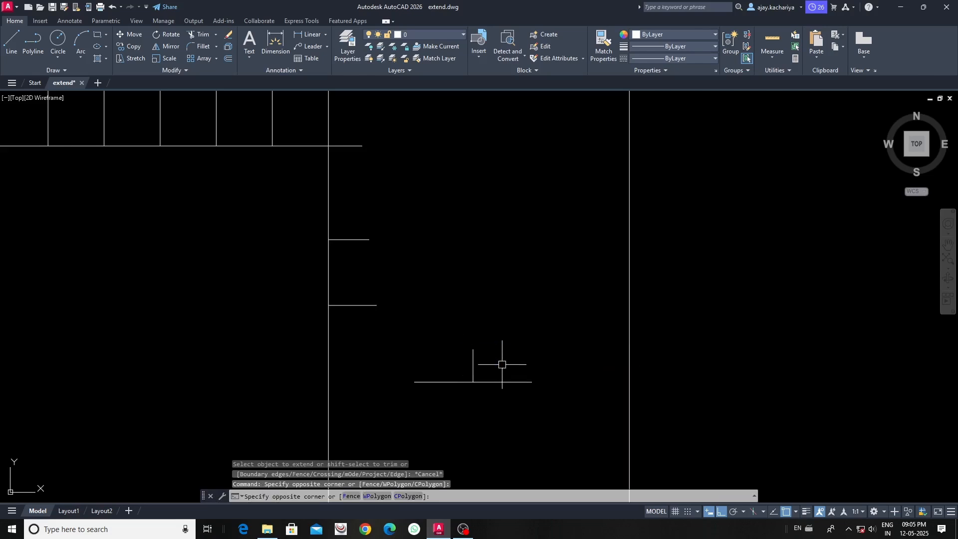
click(520, 361)
click(488, 356)
click(463, 331)
click(479, 370)
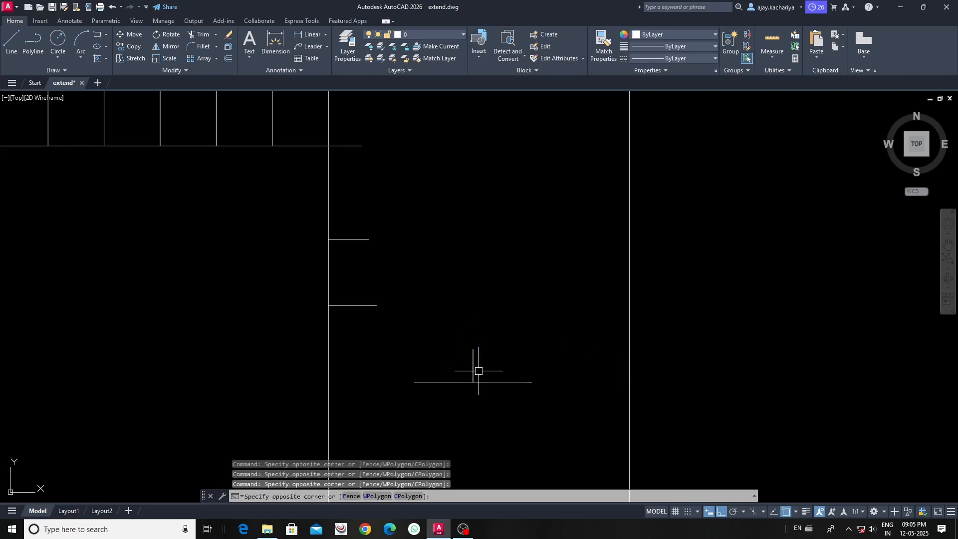
click(499, 405)
click(460, 366)
text(e)
key(Return)
Extend the lower short stub of the Edge sample to the left vertical line, using all objects as boundary edges.
mouse_move(426, 378)
middle_down()
mouse_move(514, 402)
mouse_move(615, 387)
middle_up()
scroll(615, 386, down, 1)
scroll(526, 381, up, 2)
text(e)
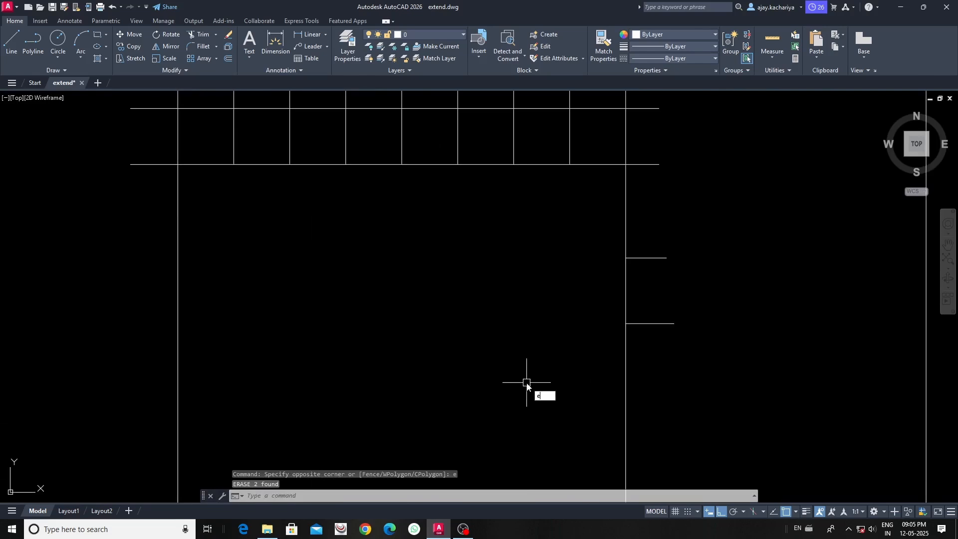
text(x)
key(Return)
key(Return)
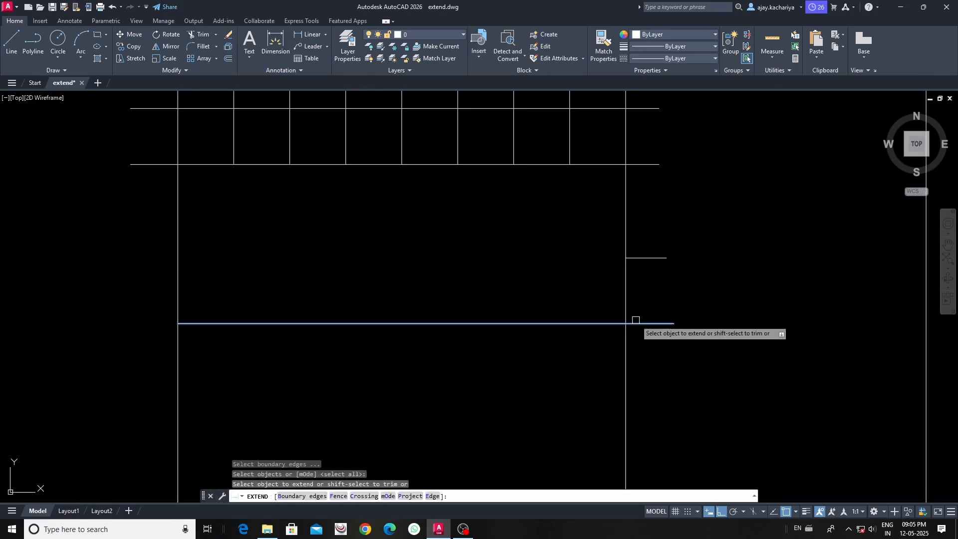
middle_drag(636, 321, 629, 338)
click(629, 337)
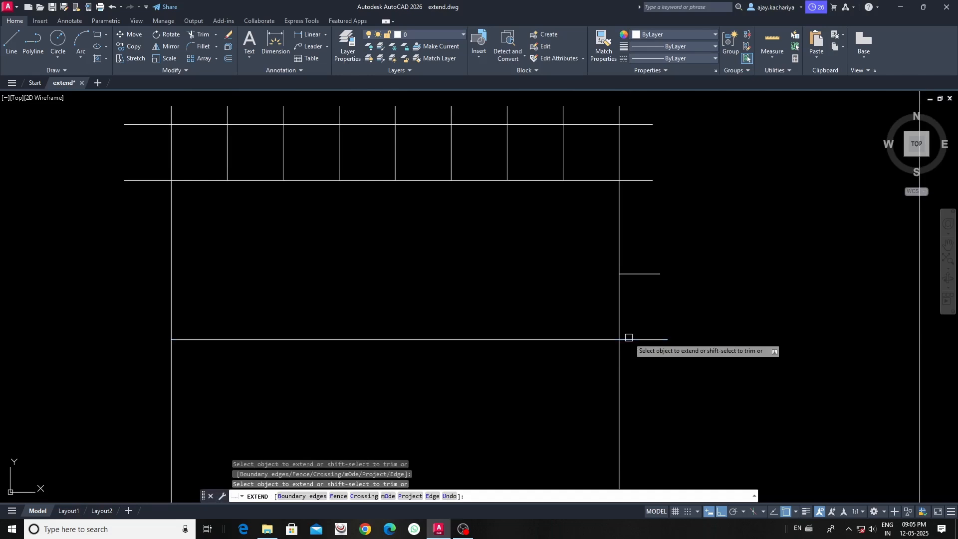
key(Return)
middle_drag(336, 304, 321, 329)
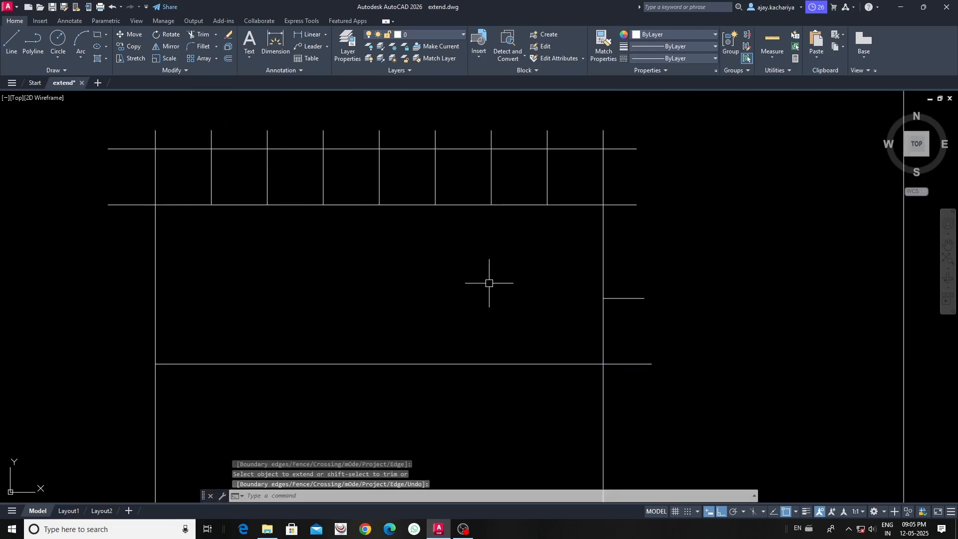
middle_drag(490, 283, 445, 302)
middle_drag(524, 317, 482, 318)
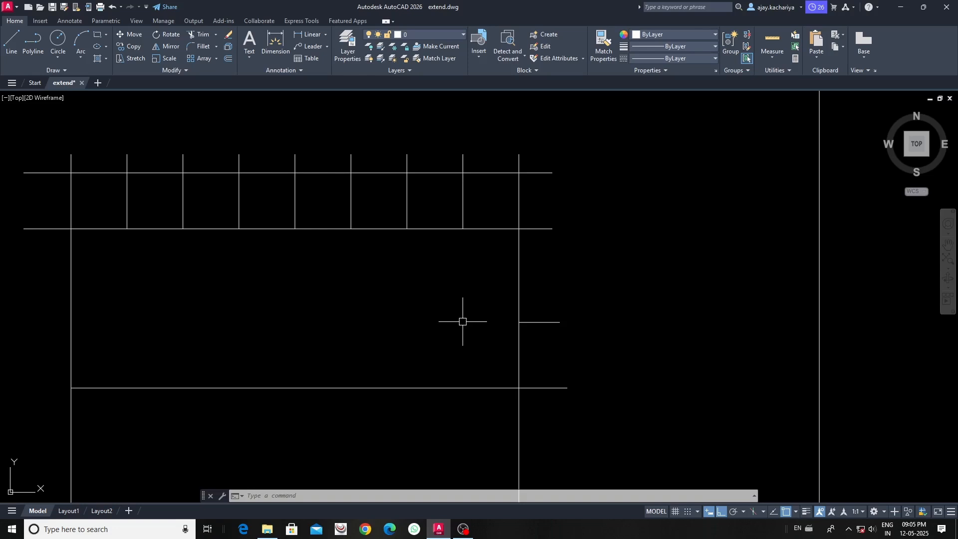
scroll(462, 324, down, 2)
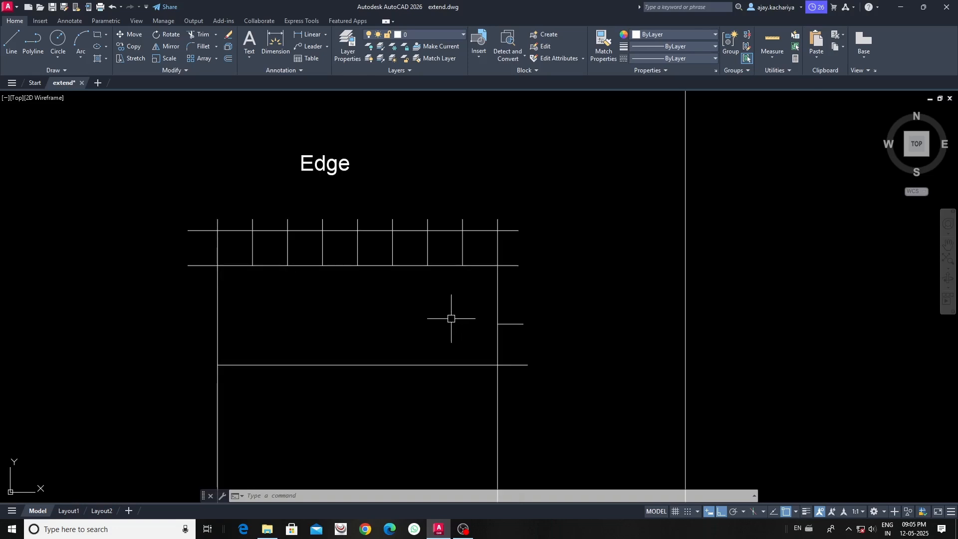
Run Extend with all objects as boundary edges and set the implied edge extension mode to Extend.
key(Return)
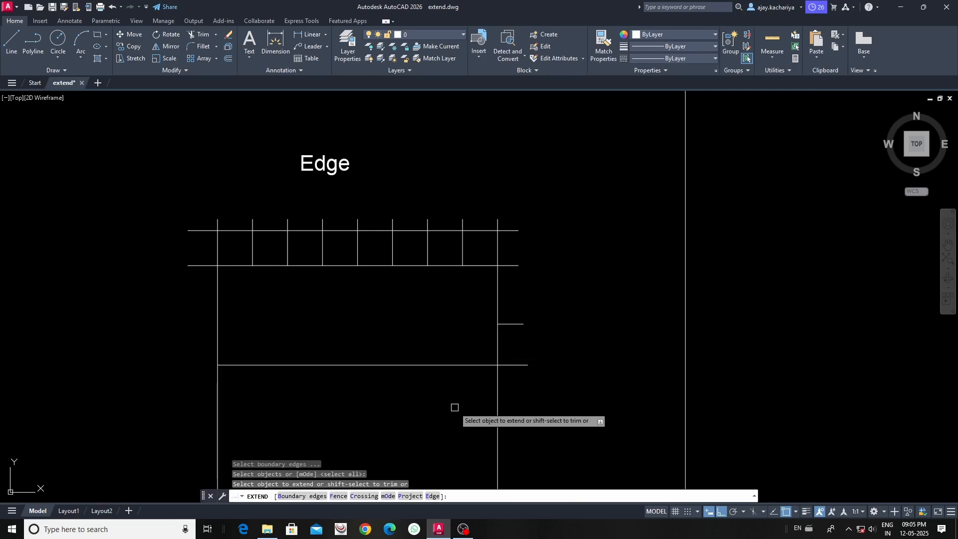
key(Return)
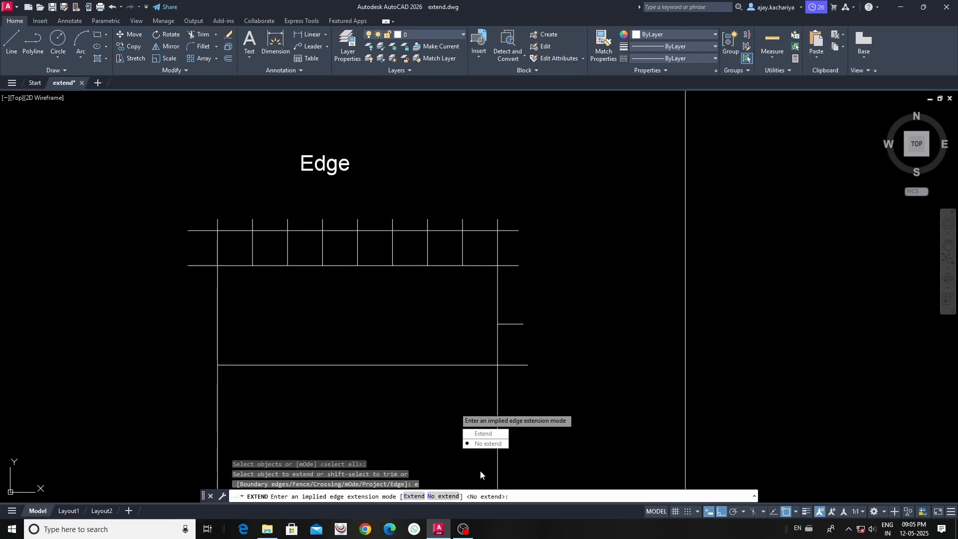
text(e)
key(Return)
scroll(519, 337, up, 2)
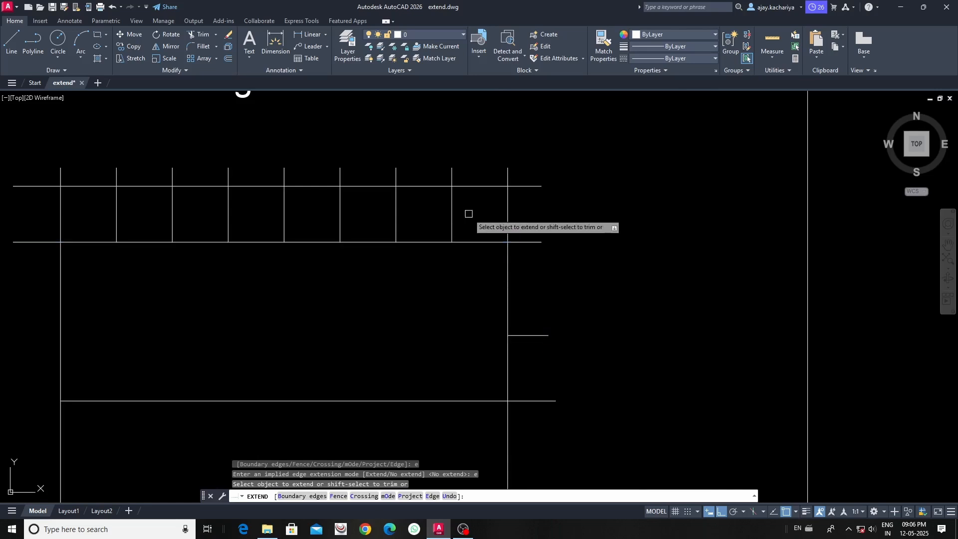
Extend the Edge sample's upper stub leftward, one implied boundary at a time, until it aligns with the second short vertical after the left long line.
click(520, 337)
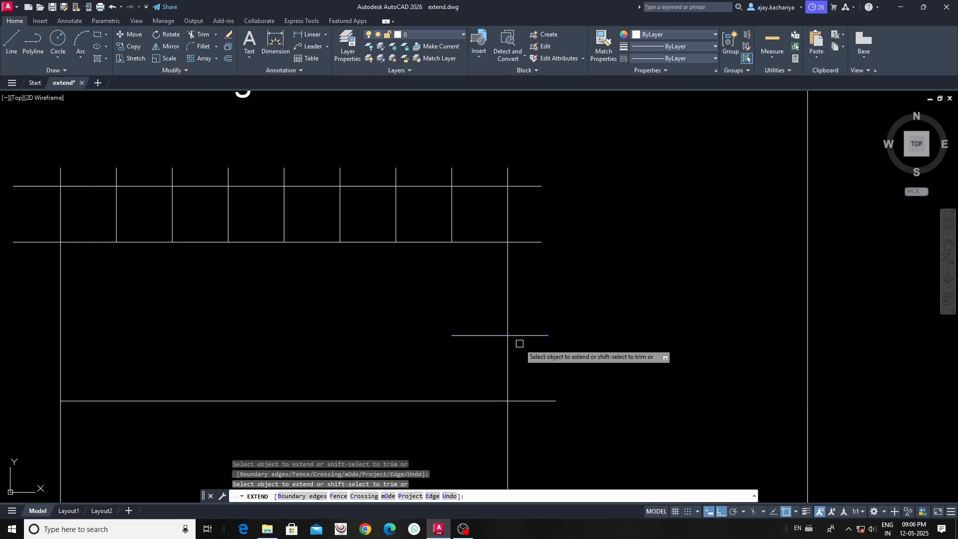
click(468, 336)
middle_drag(443, 345, 526, 348)
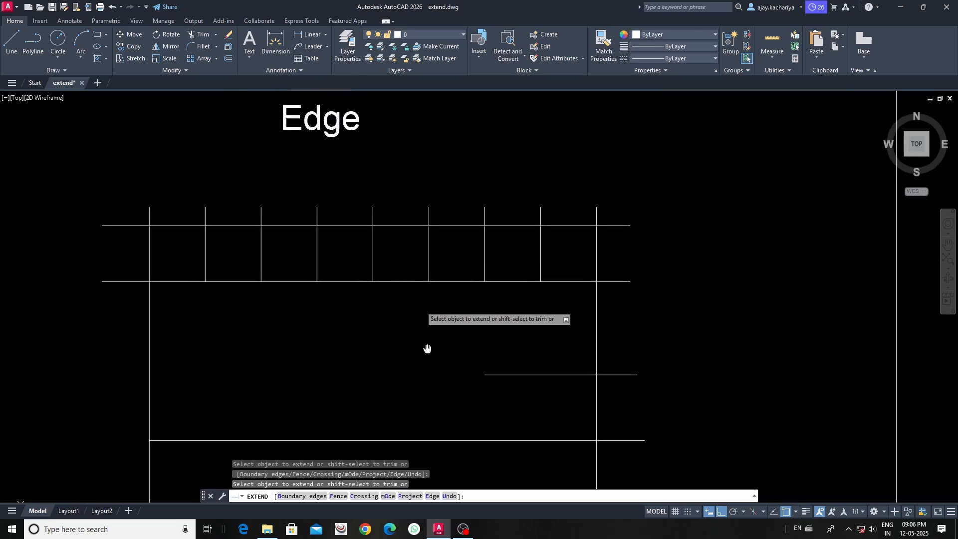
middle_drag(419, 293, 428, 353)
click(496, 380)
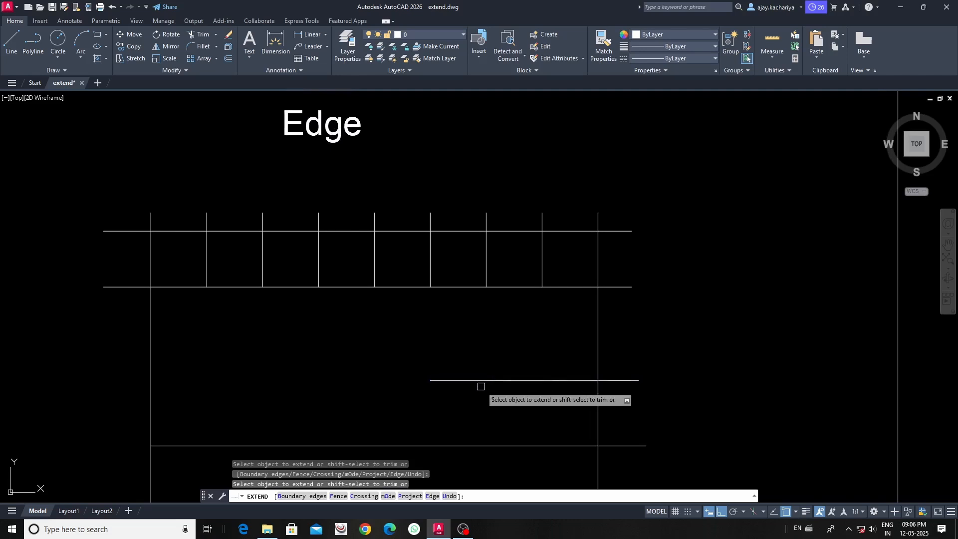
click(448, 381)
click(399, 381)
middle_drag(398, 394, 397, 346)
click(375, 335)
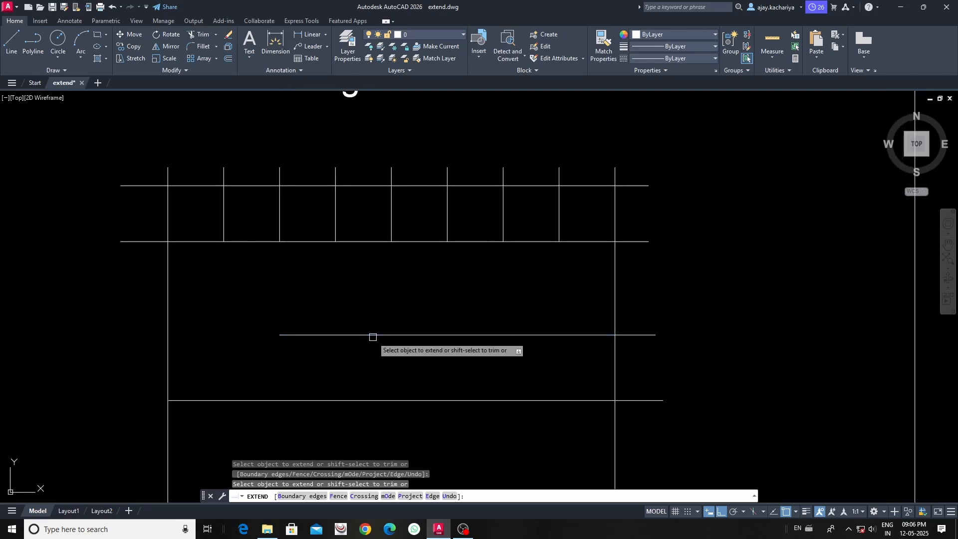
key(Escape)
scroll(387, 343, down, 2)
middle_drag(367, 356, 528, 304)
scroll(527, 304, down, 1)
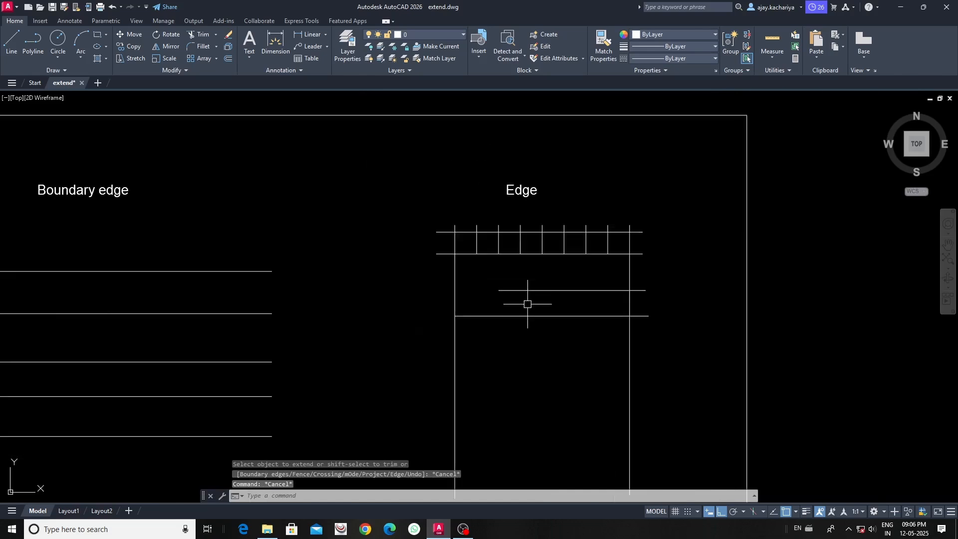
scroll(447, 334, down, 2)
middle_drag(406, 338, 481, 276)
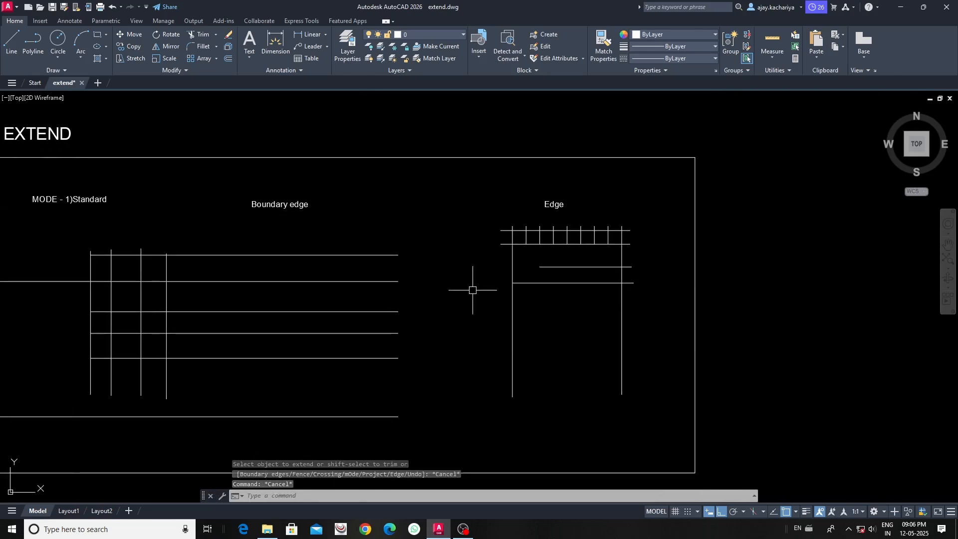
text(ex)
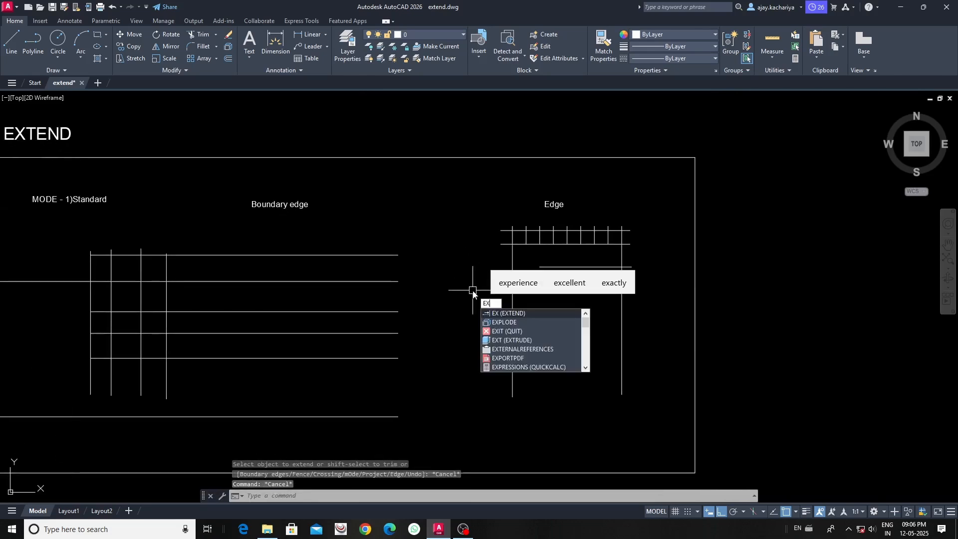
key(Return)
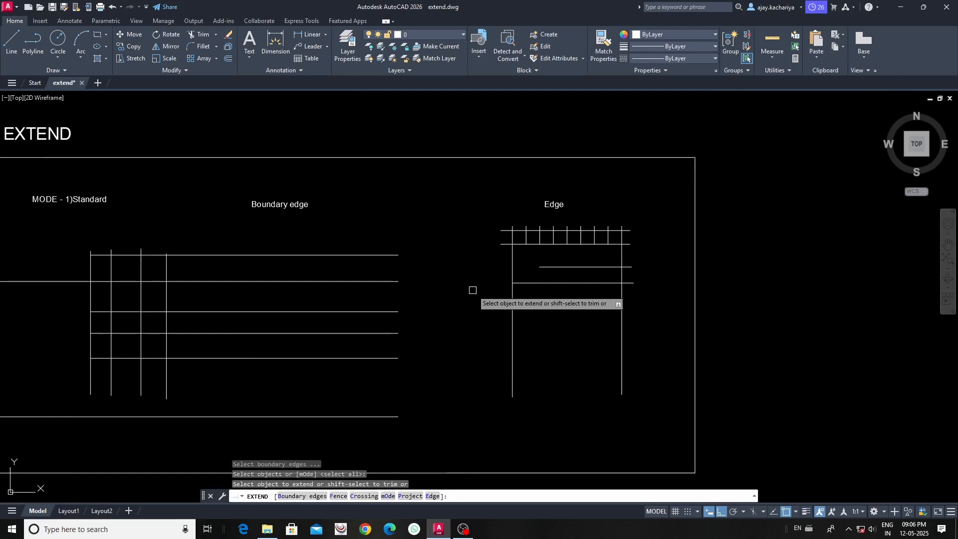
key(Escape)
Switch the Extend command's mode from the boundary selection to Quick and leave the command.
text(ex)
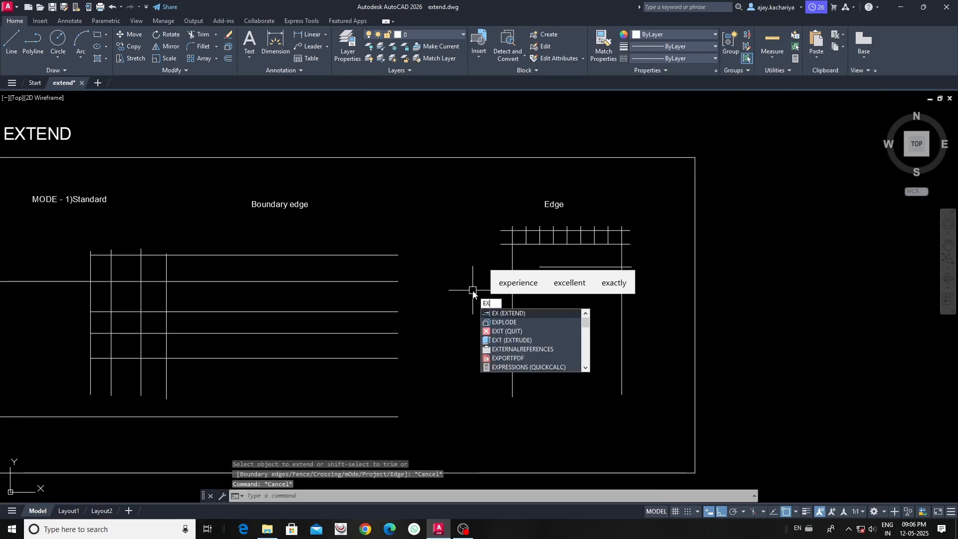
key(Return)
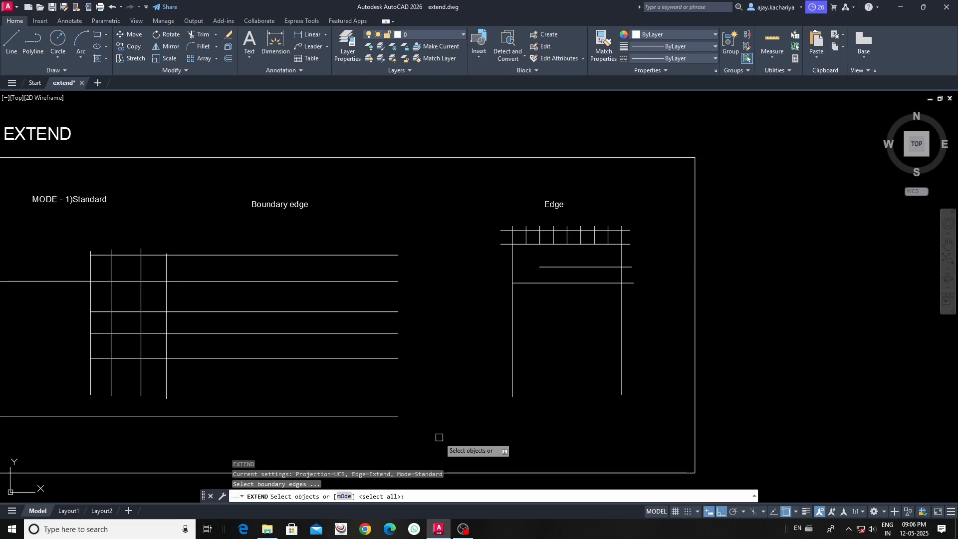
text(o)
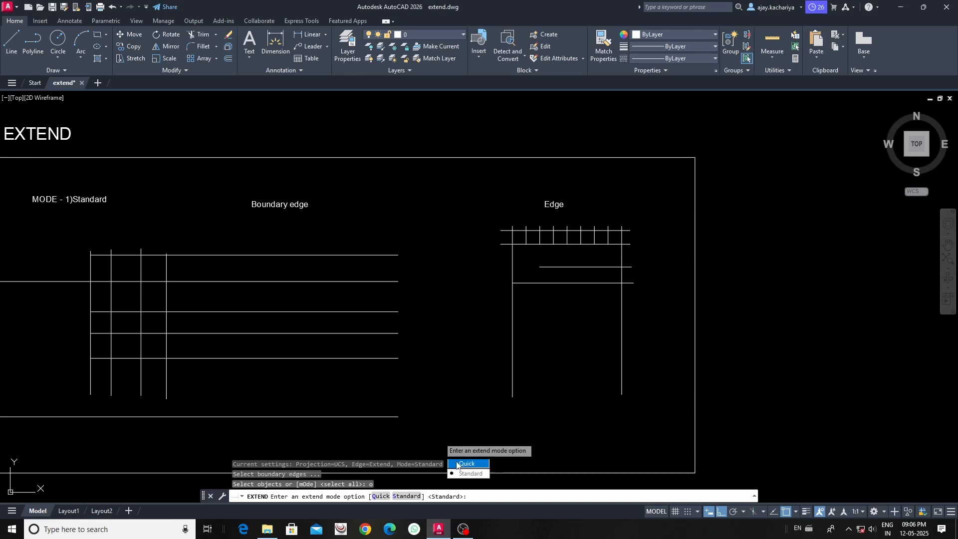
key(Return)
key(Escape)
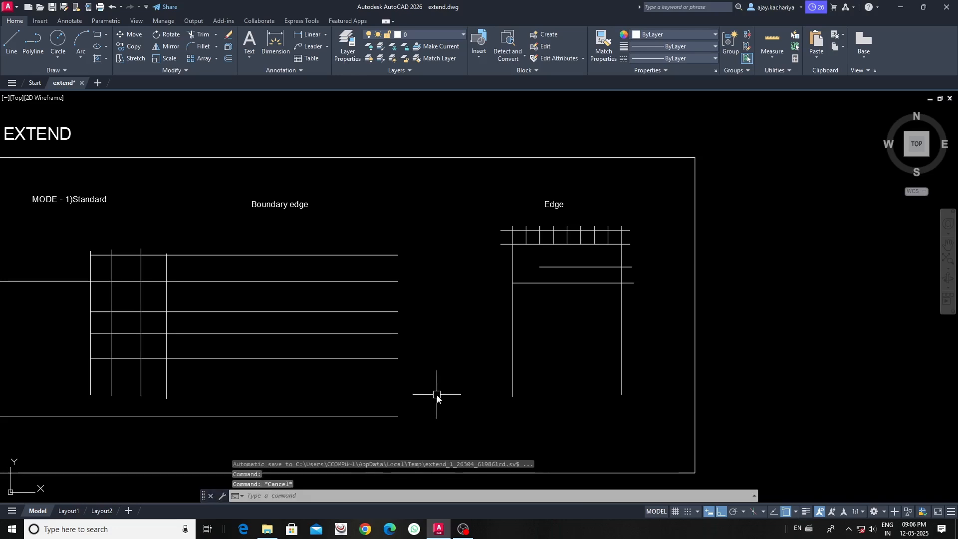
Set the Extend mode back to Standard, then open the projection options and cancel.
text(ex)
key(Return)
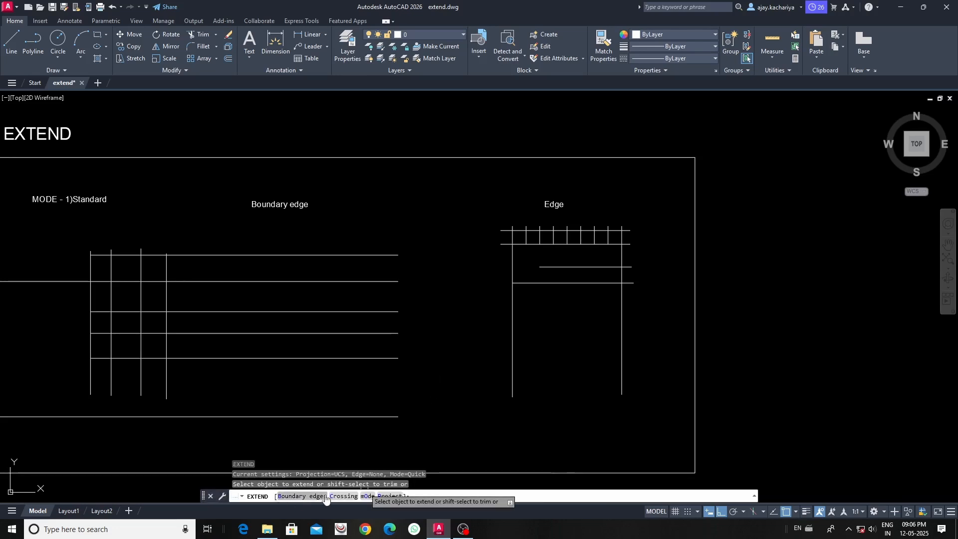
click(376, 496)
click(409, 497)
click(407, 497)
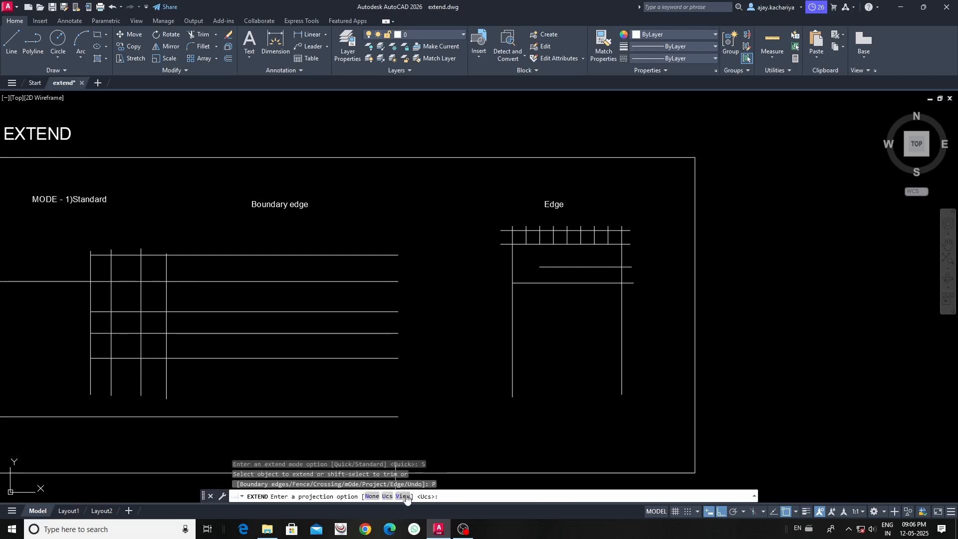
key(Escape)
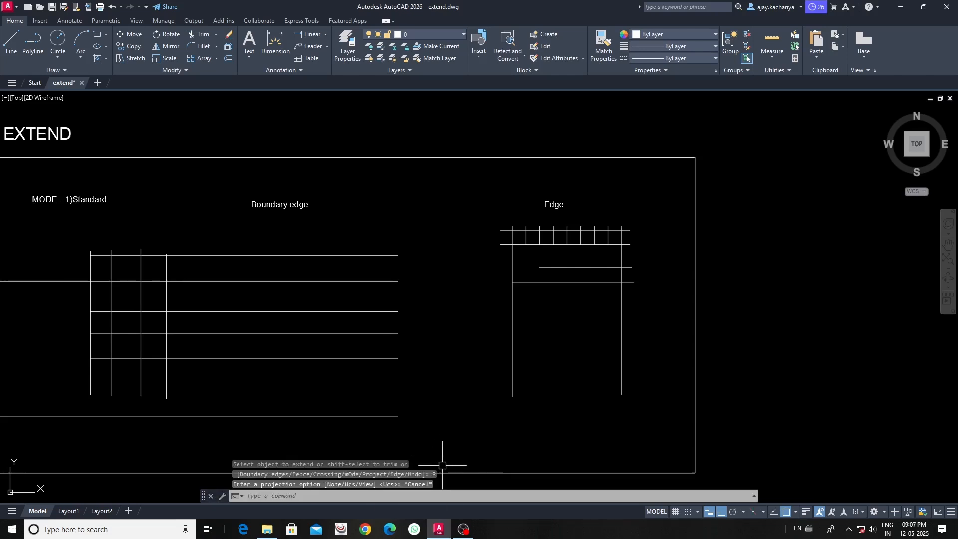
text(ex)
key(Return)
key(Return)
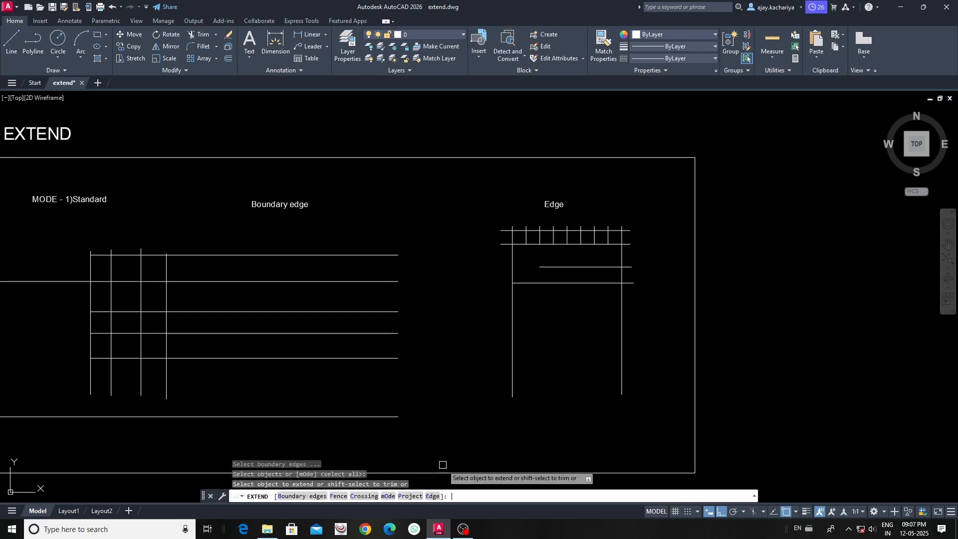
key(Escape)
key(Escape)
text(ex)
key(Return)
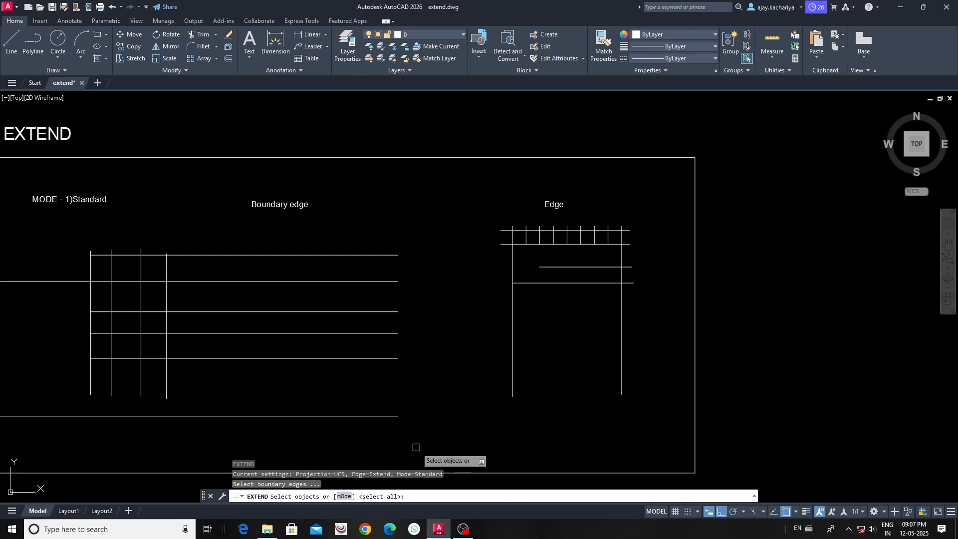
key(Return)
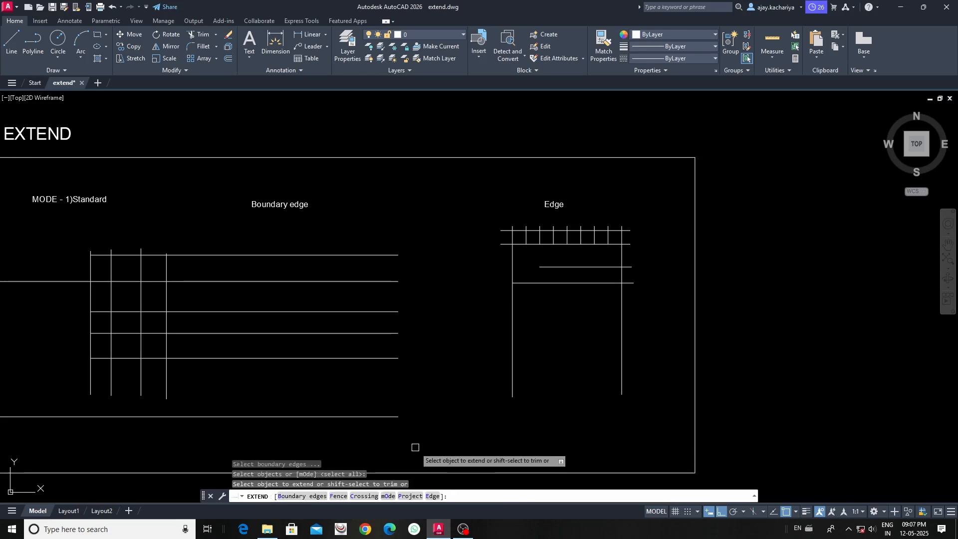
key(Escape)
Restart Extend and set its mode to Quick.
key(Return)
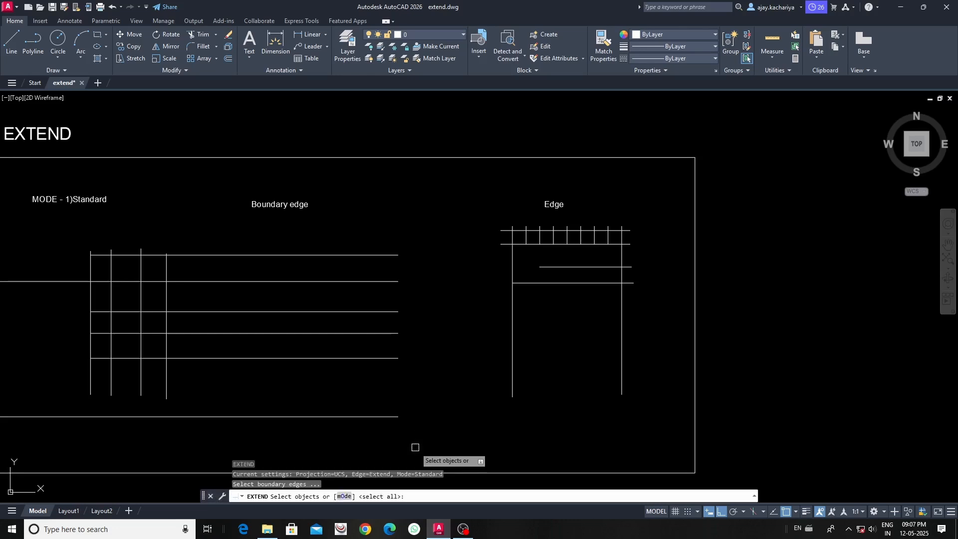
text(o)
key(Return)
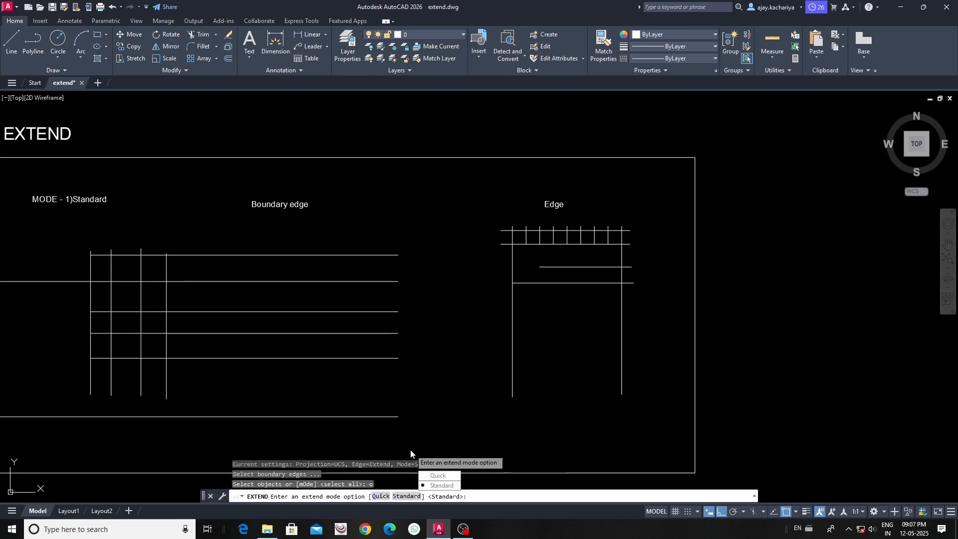
text(q)
key(Return)
middle_drag(392, 438, 432, 426)
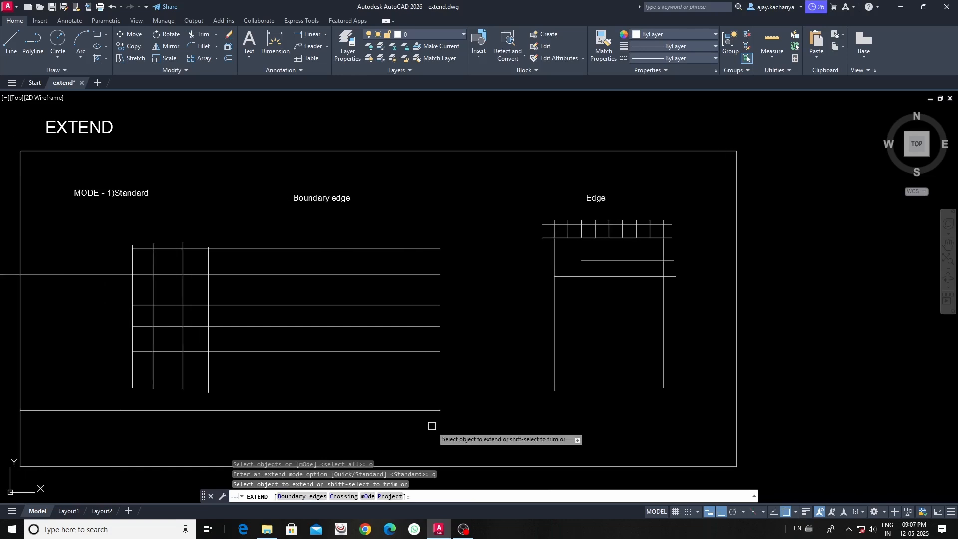
key(Escape)
key(Escape)
Extend the five upper horizontal lines of the Boundary edge sample to the Edge sample's left vertical line in Quick mode.
text(ex)
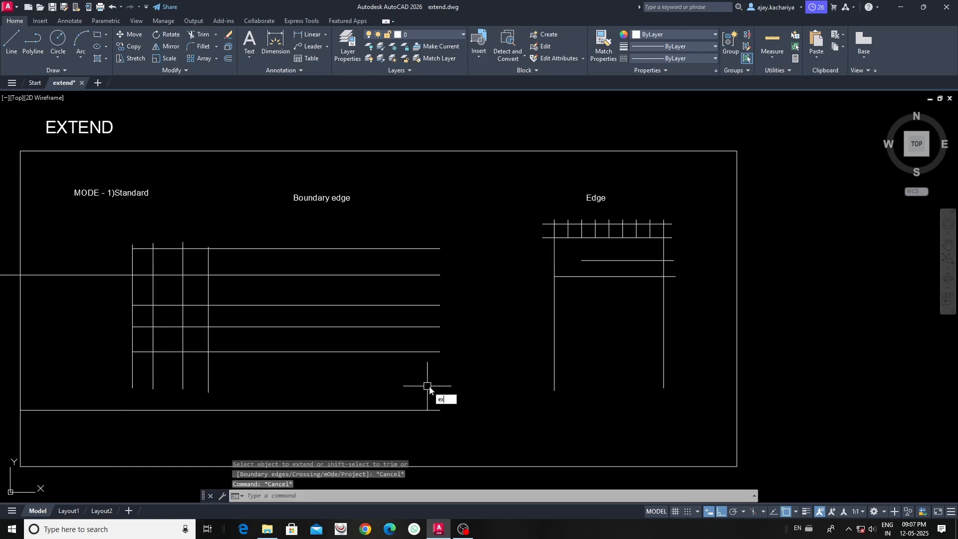
key(Return)
click(433, 353)
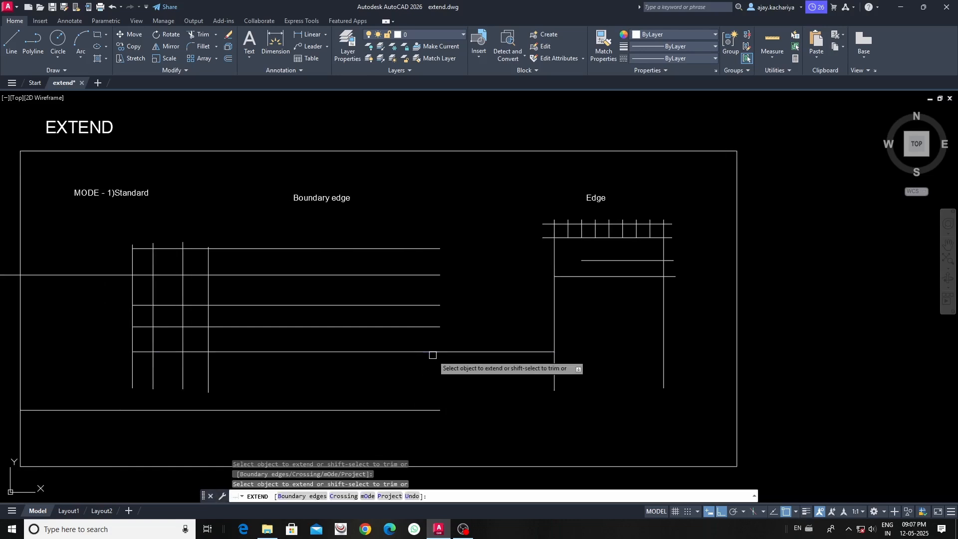
click(433, 328)
click(427, 306)
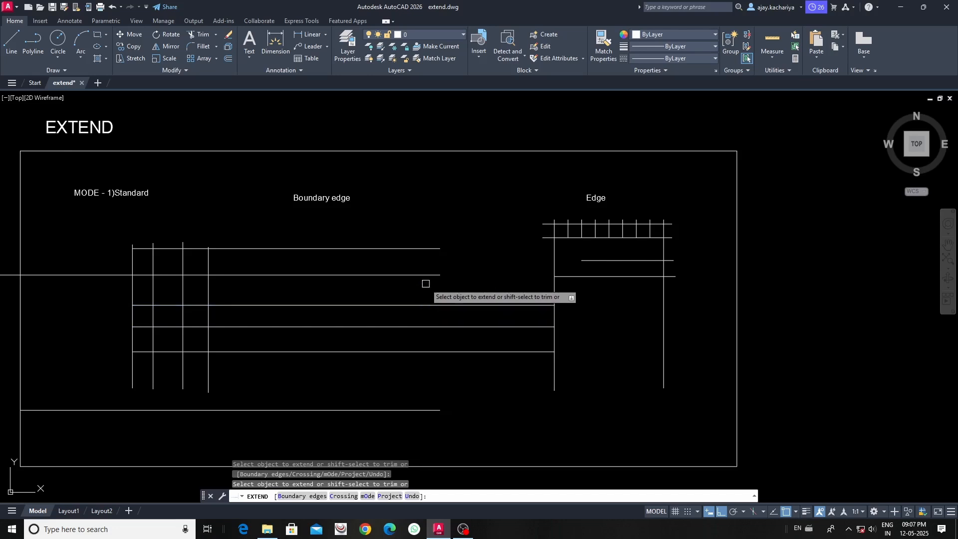
click(425, 274)
click(412, 248)
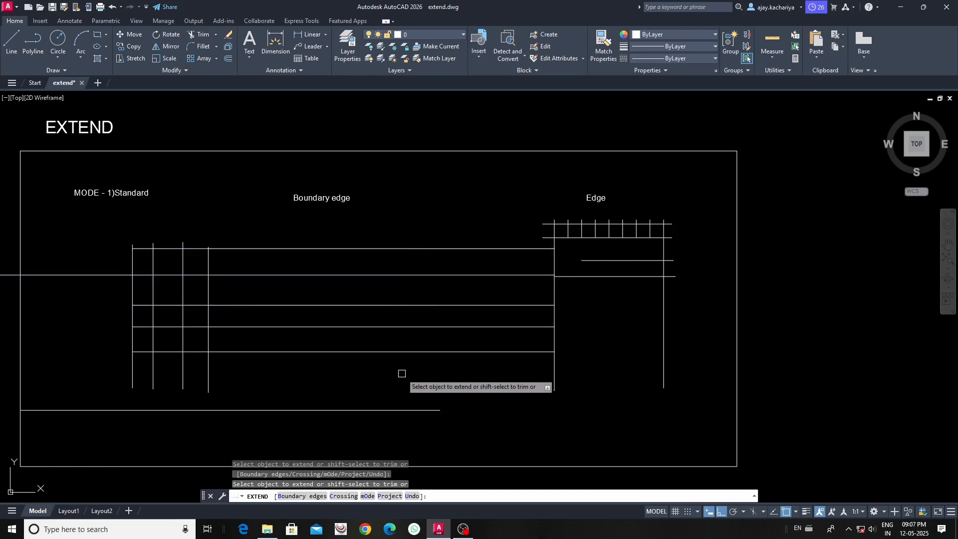
Within Extend, trim the left end segments of the top, second, fourth and fifth horizontal lines at their nearest vertical lines.
mouse_move(355, 387)
middle_down()
mouse_move(367, 349)
mouse_move(358, 380)
middle_up()
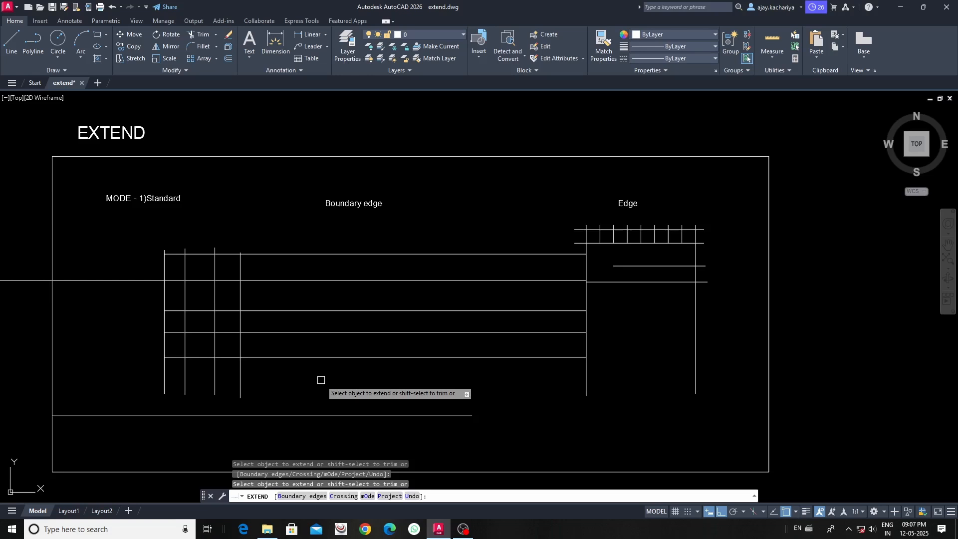
scroll(181, 357, up, 2)
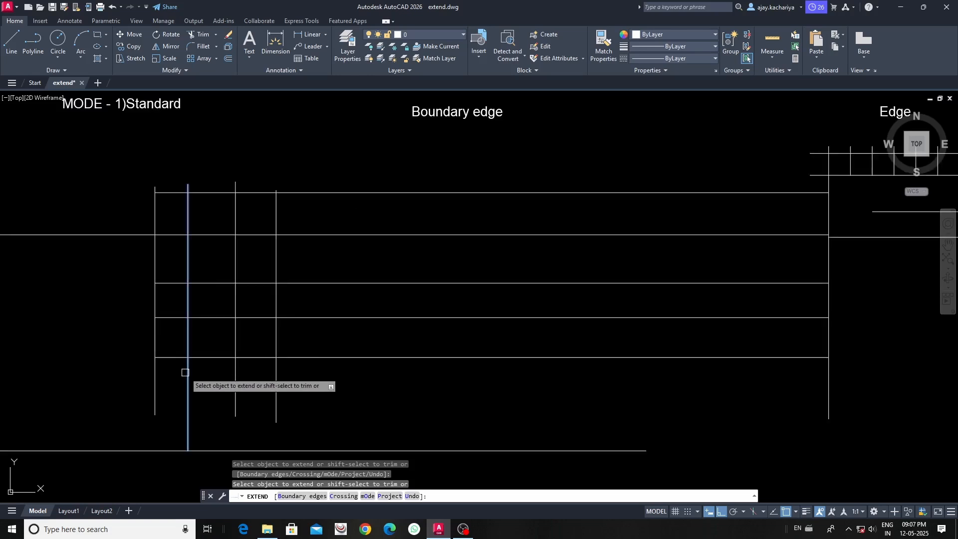
middle_drag(191, 390, 226, 387)
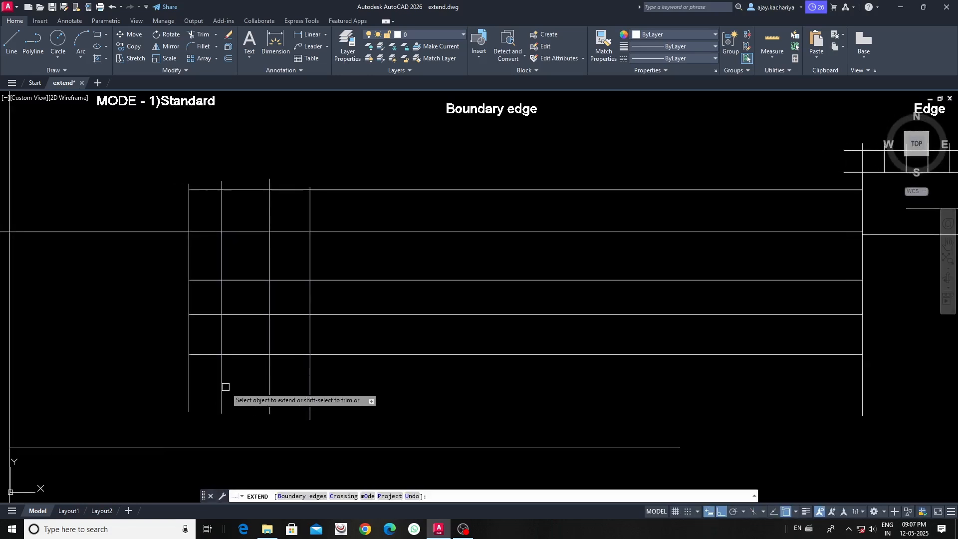
shift+click(205, 356)
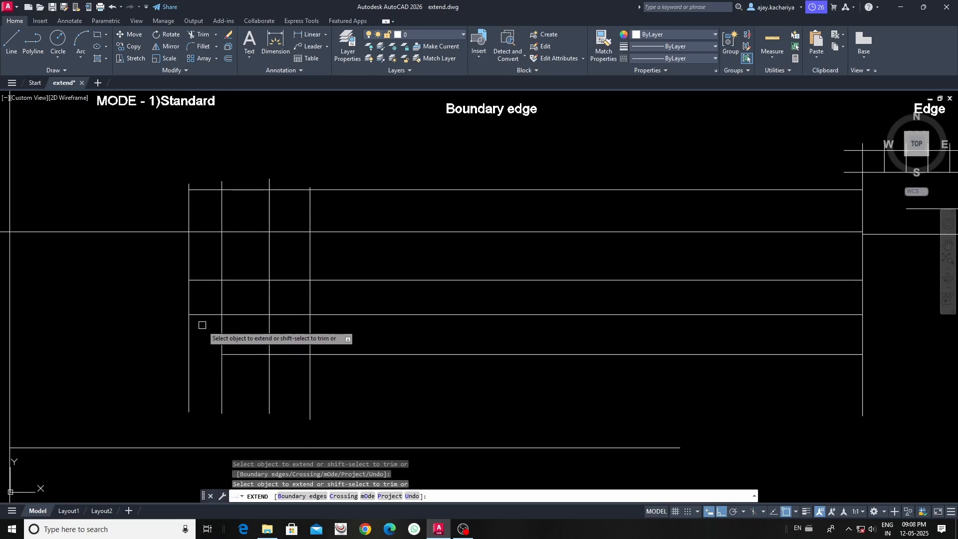
click(155, 231)
scroll(169, 315, down, 2)
click(165, 294)
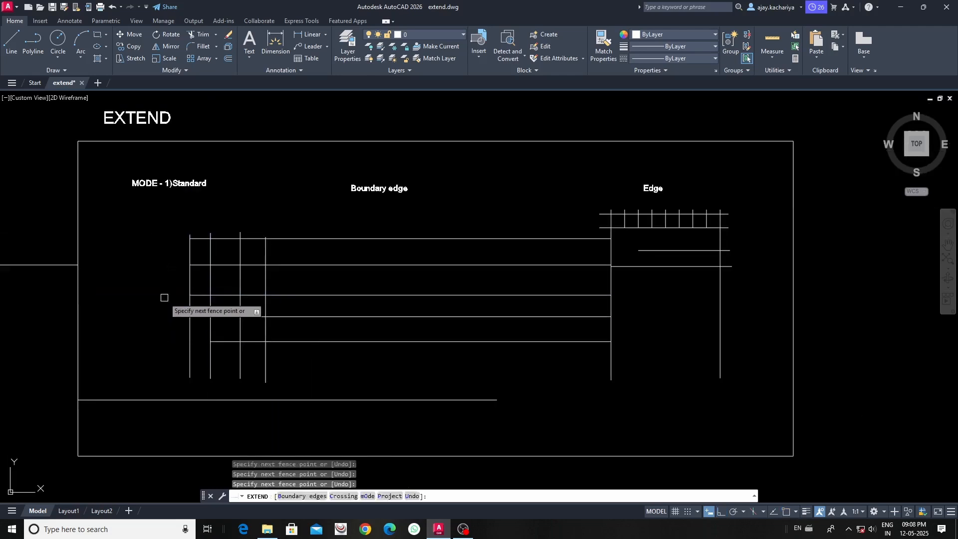
shift+click(202, 239)
Trim the top horizontal line back to the third vertical, and remove the second horizontal line's portion beyond the second vertical.
scroll(200, 243, up, 2)
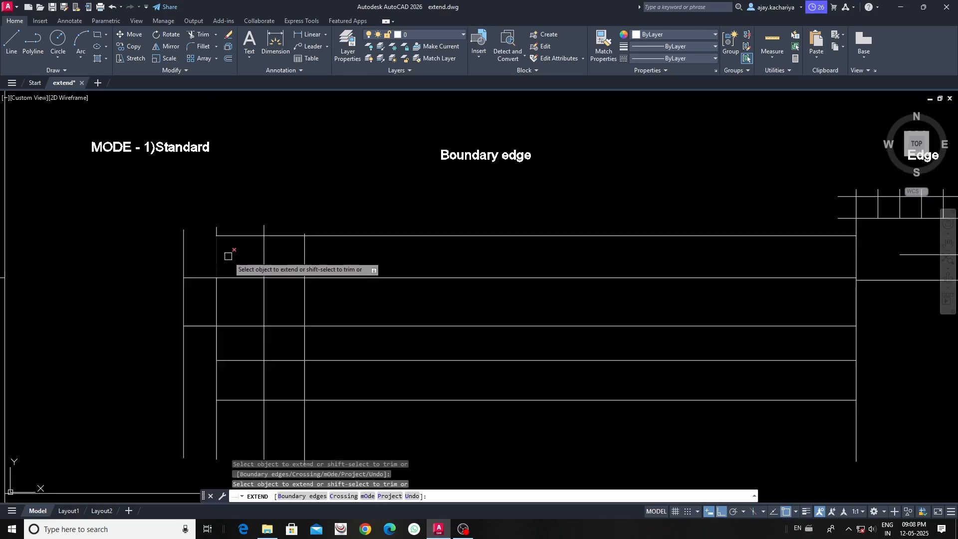
shift+drag(246, 232, 244, 248)
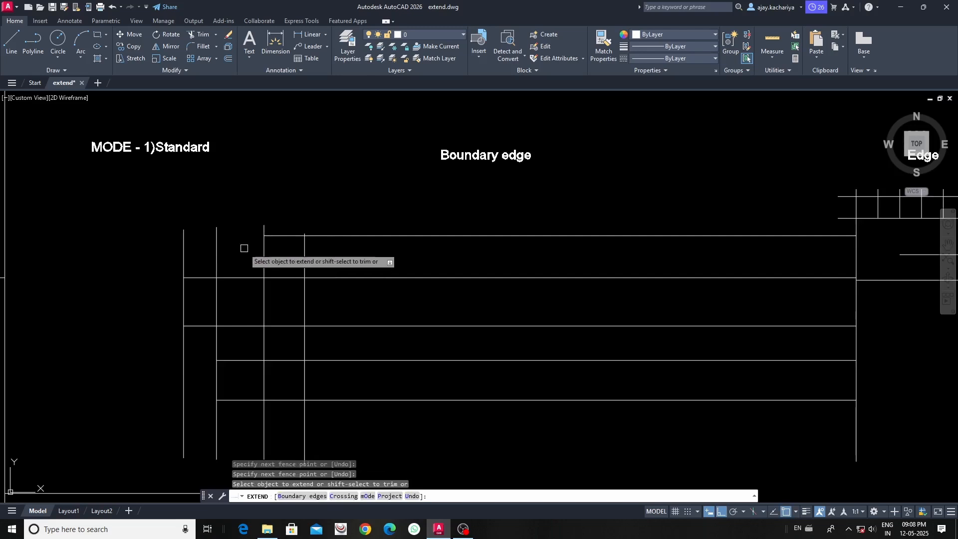
shift+click(239, 280)
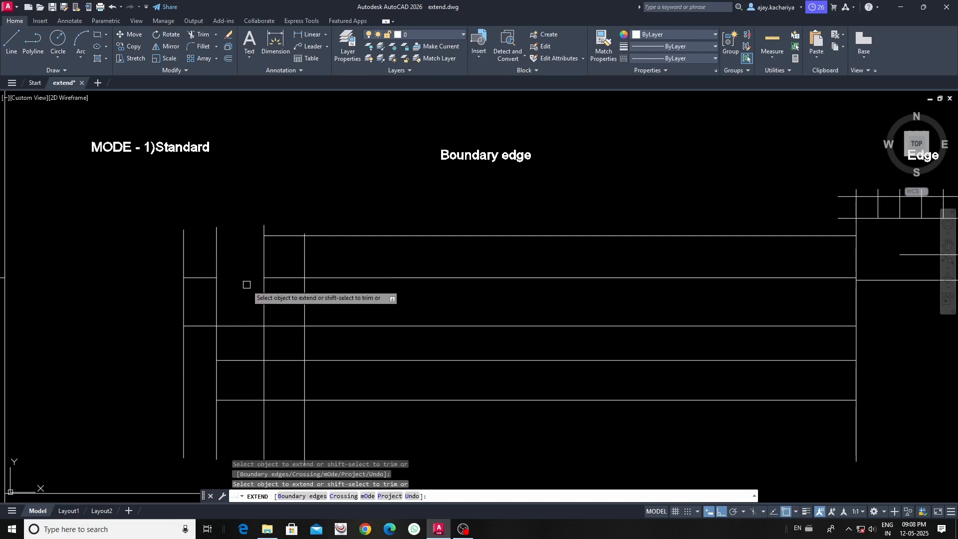
shift+click(286, 278)
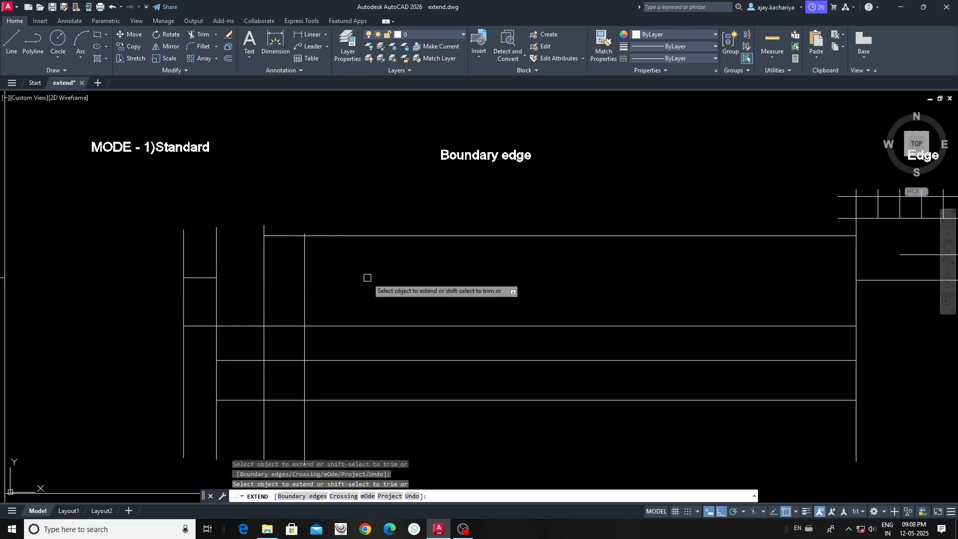
Trim the third and fourth horizontal lines back to the fourth vertical line, removing their long portions toward the Edge sample.
scroll(364, 284, down, 3)
shift+click(389, 311)
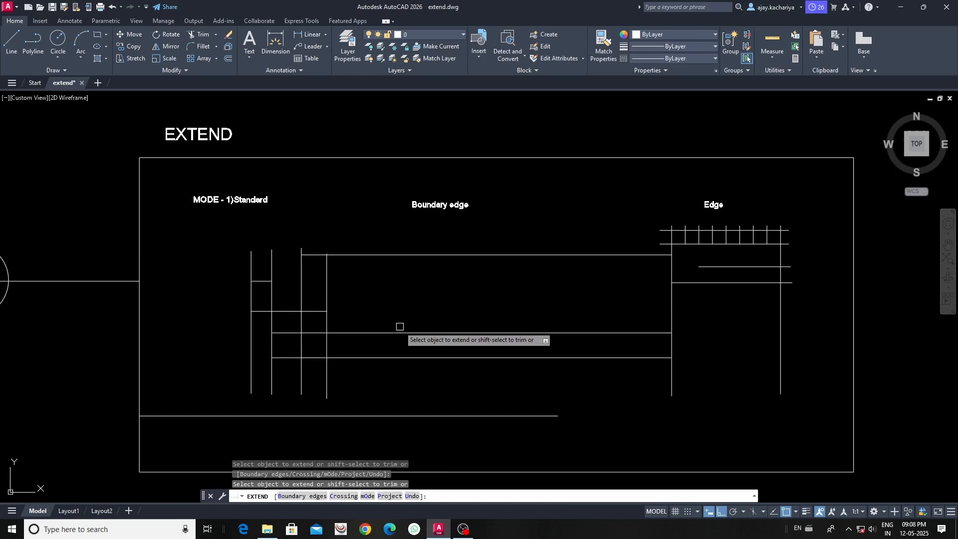
shift+click(399, 332)
middle_drag(421, 334, 393, 333)
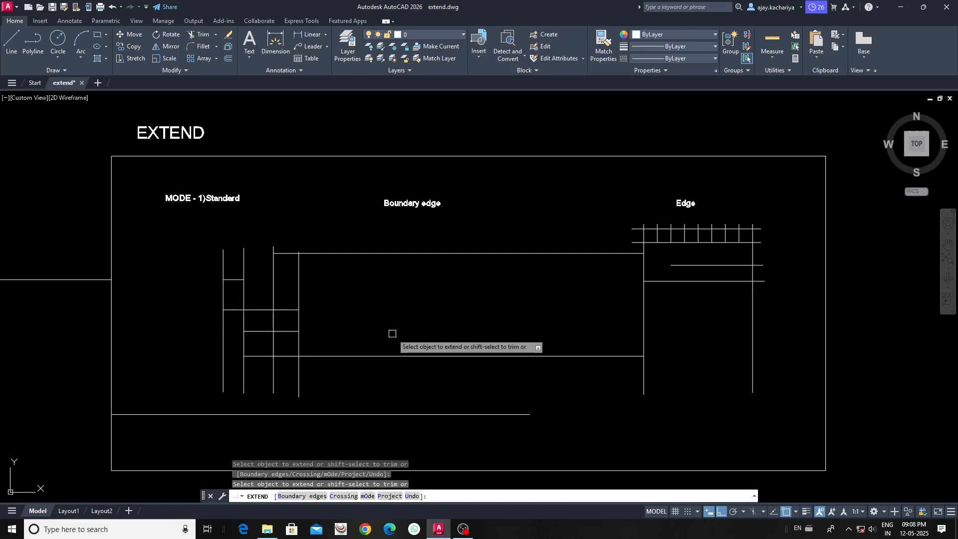